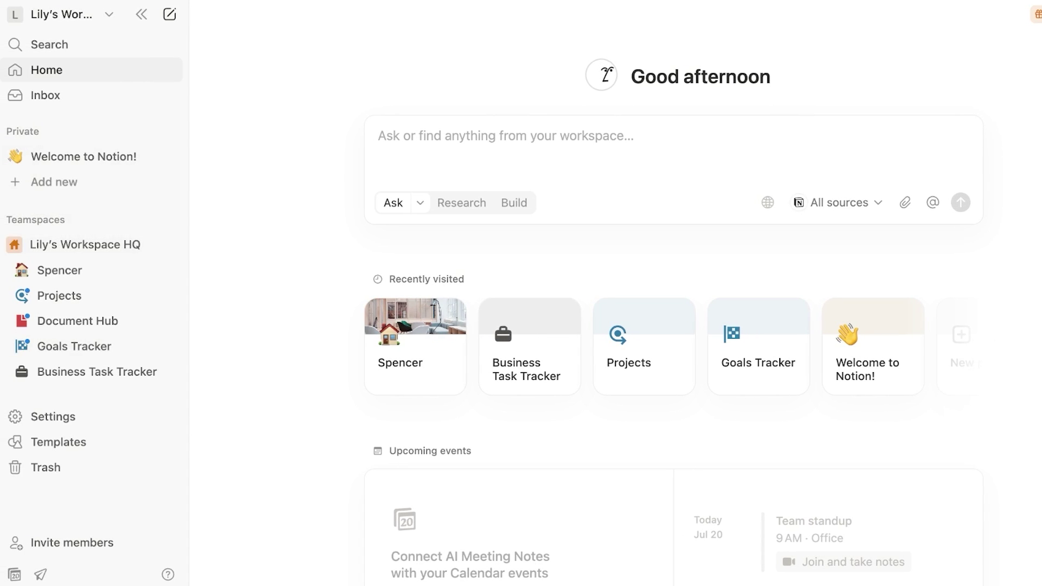
pyautogui.click(60, 271)
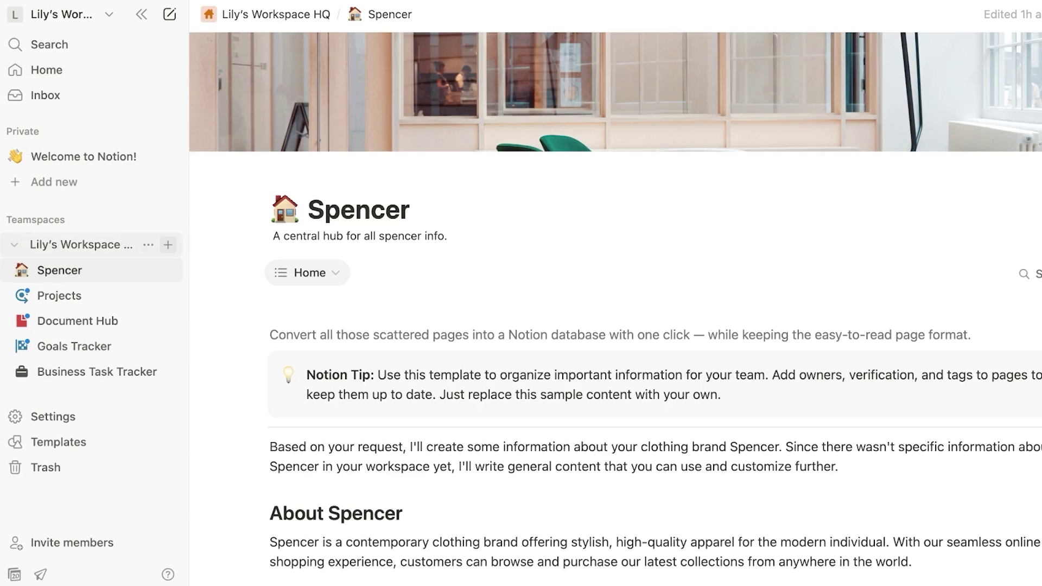
pyautogui.click(168, 245)
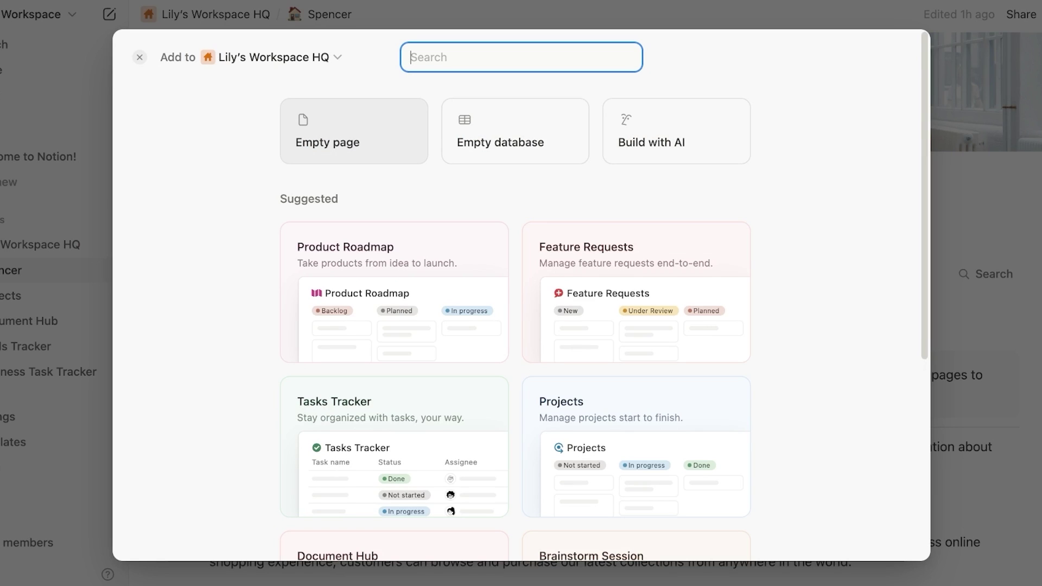
pyautogui.click(139, 57)
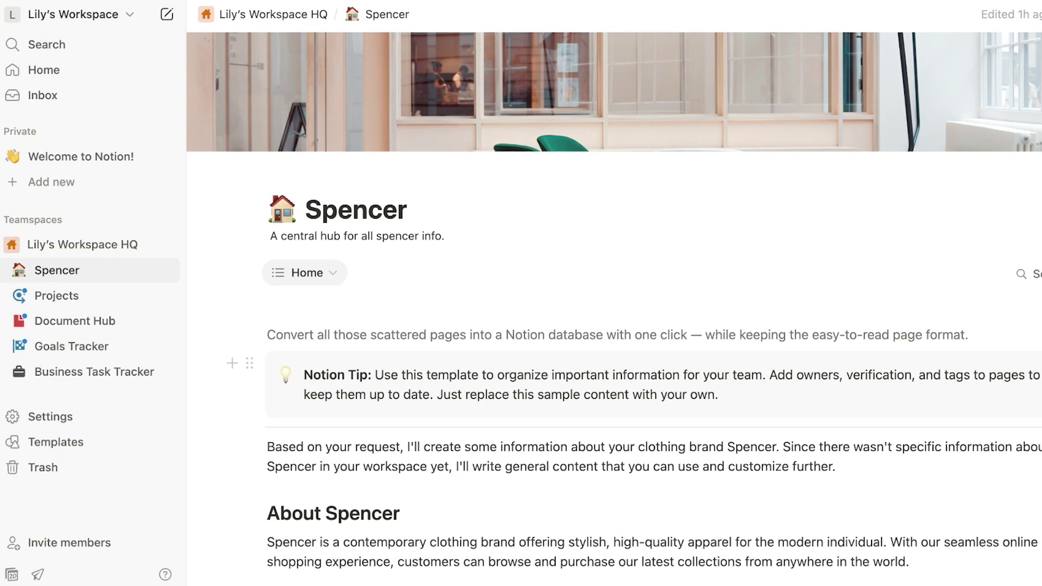
# Step: Create an empty page in the Workspace HQ teamspace and title it Meetings
pyautogui.click(165, 245)
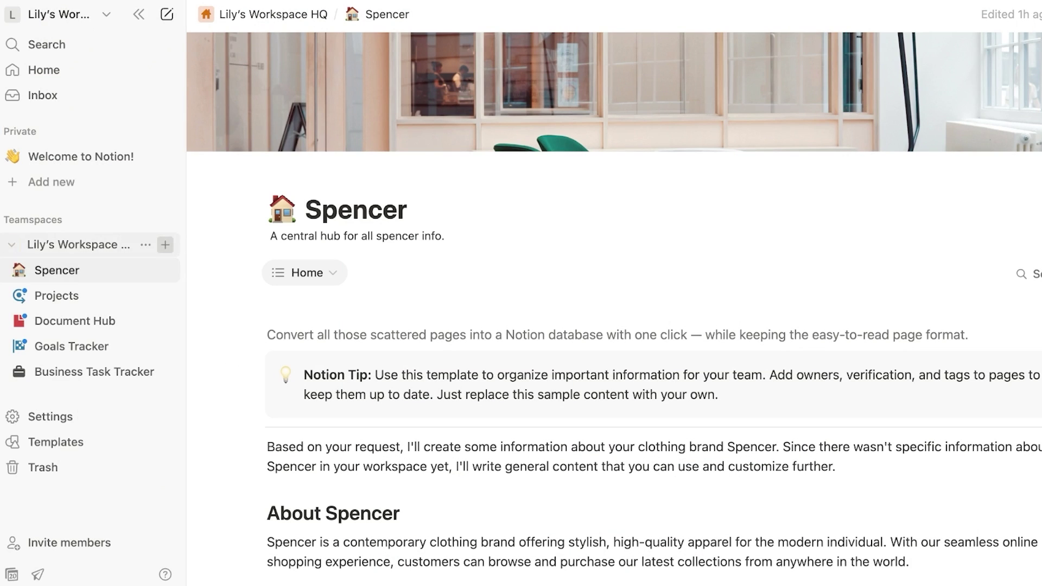
pyautogui.click(165, 245)
pyautogui.click(410, 131)
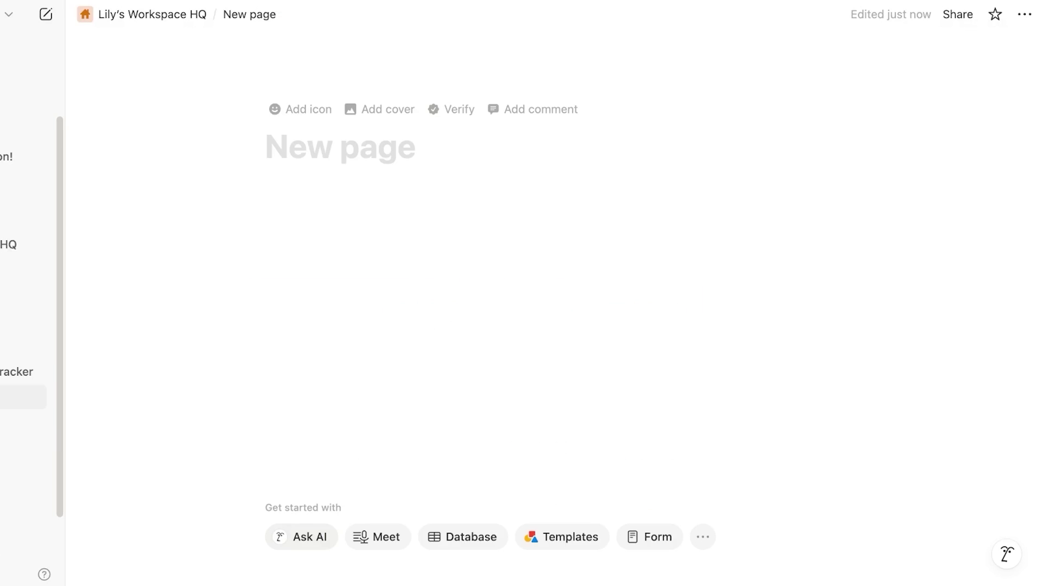
pyautogui.write('Meeting')
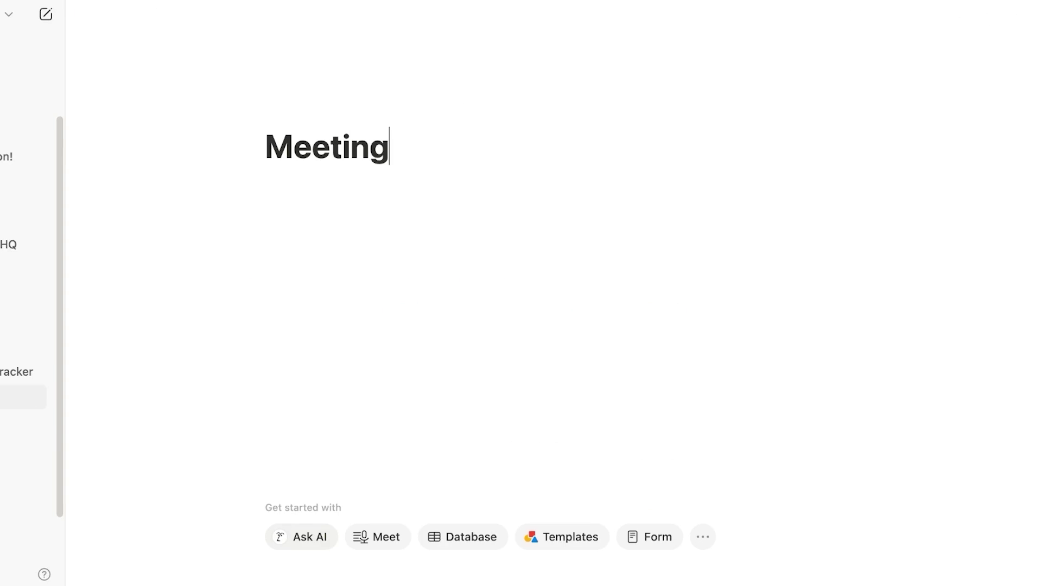
pyautogui.write('s')
# Step: Add an icon to the Meetings page, filtering the emojis by "busi" and choosing the card index emoji
pyautogui.click(300, 107)
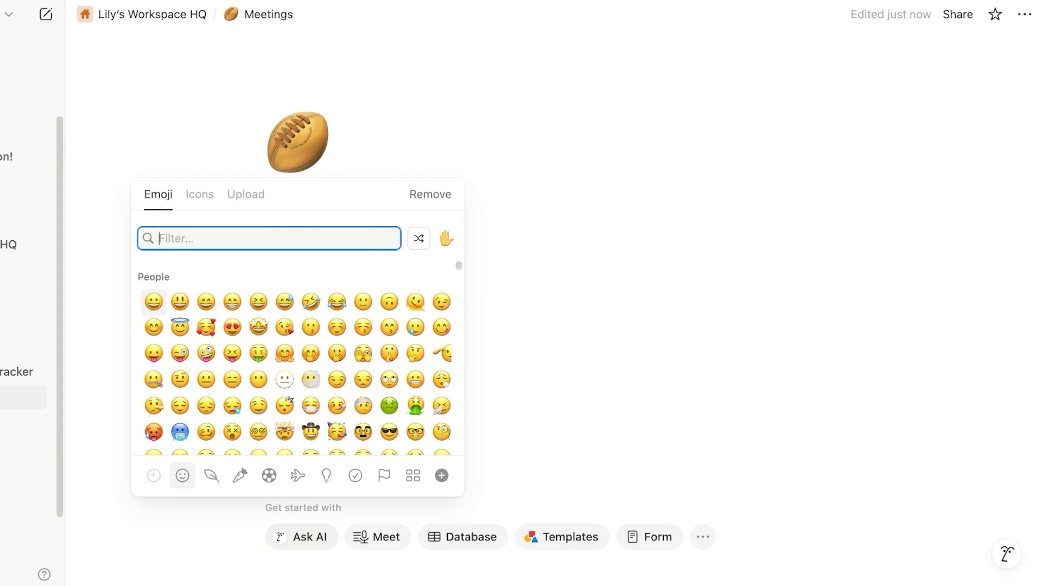
pyautogui.write('m')
pyautogui.press('BackSpace')
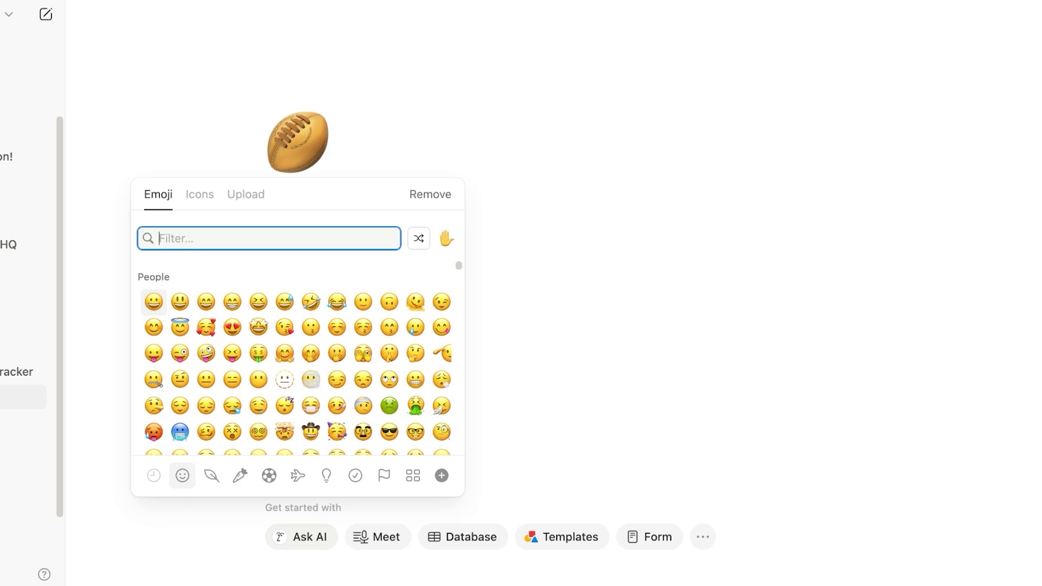
pyautogui.write('people')
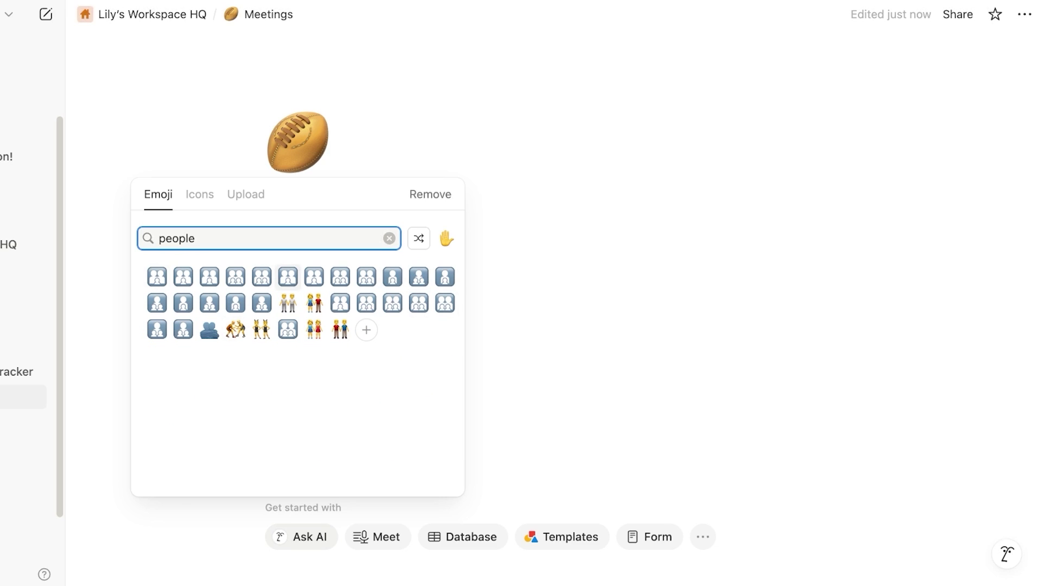
pyautogui.doubleClick(177, 239)
pyautogui.press('BackSpace')
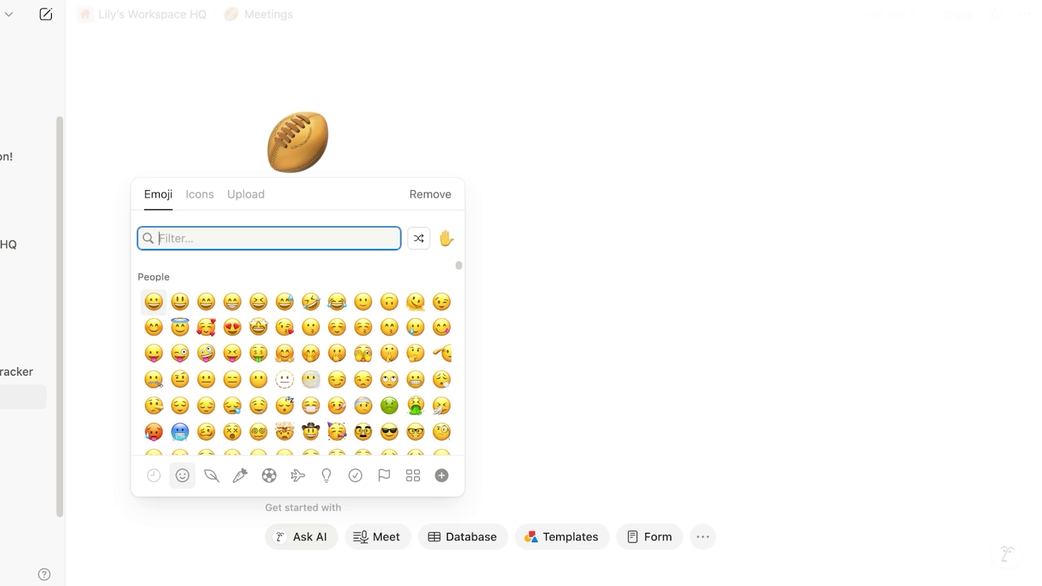
pyautogui.write('busi')
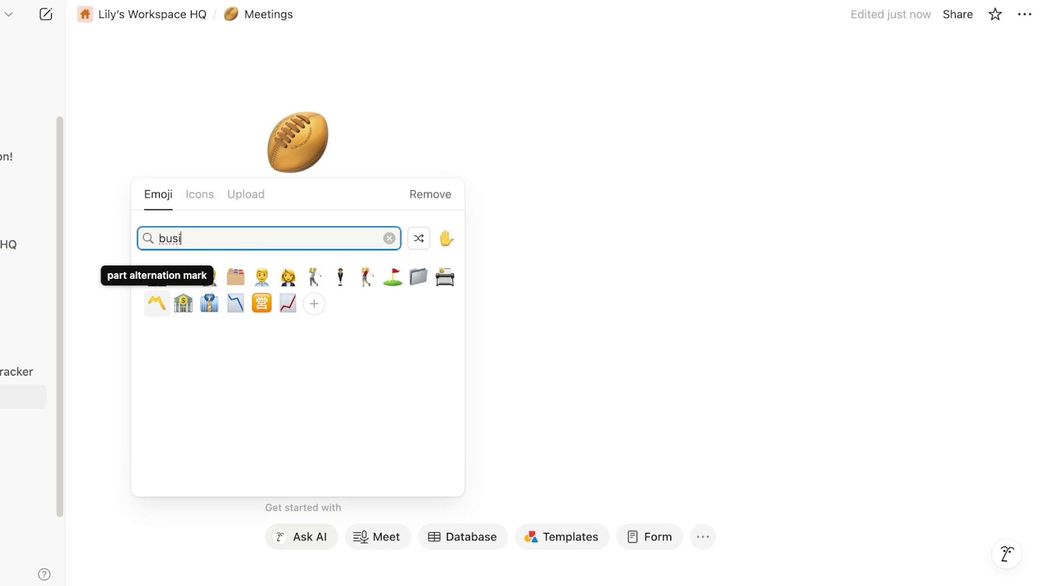
pyautogui.click(445, 278)
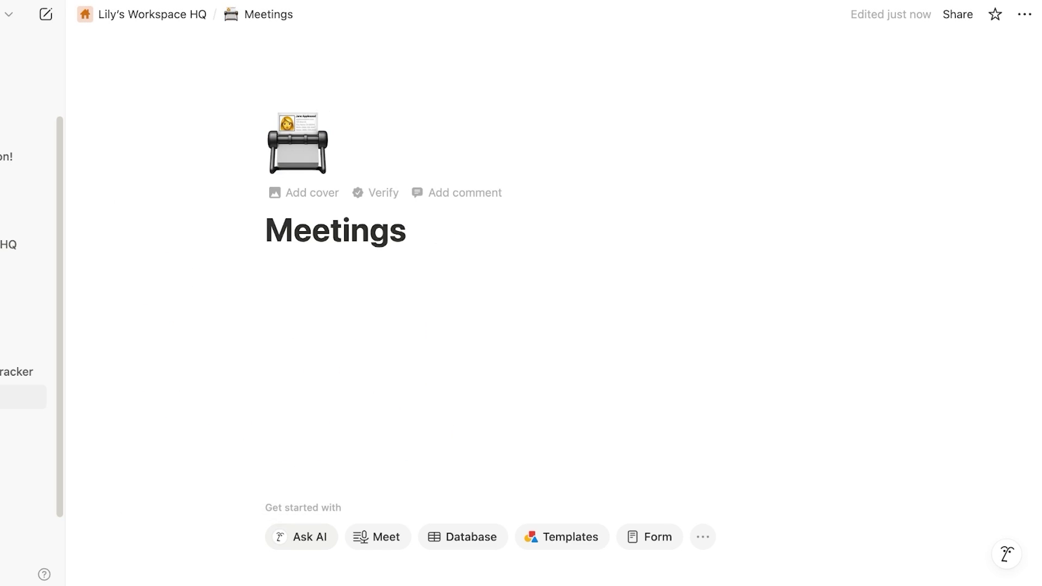
# Step: Add a cover to the Meetings page using the NASA Archive photo of the large wooden fan blades
pyautogui.click(306, 193)
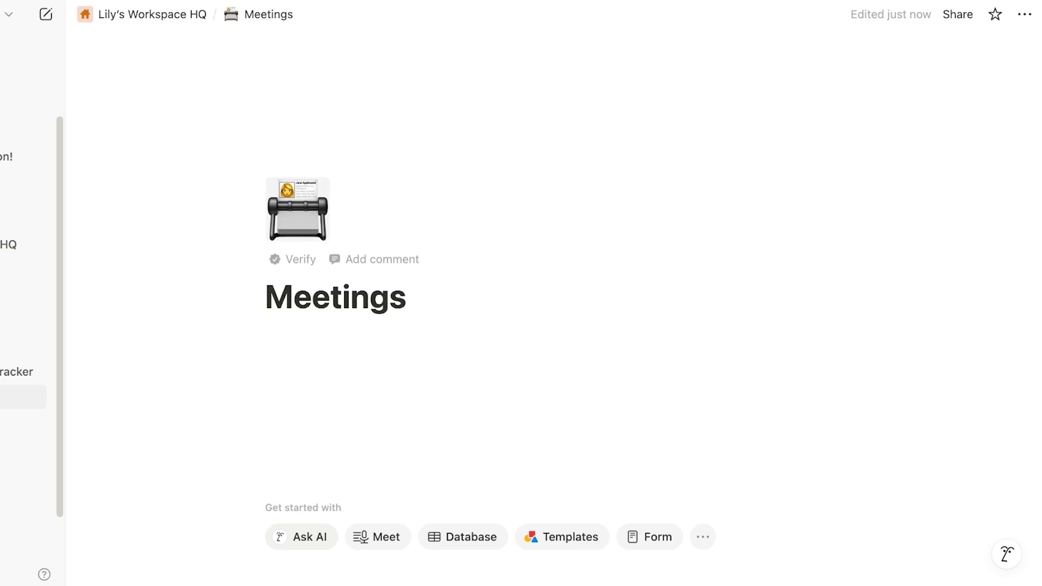
pyautogui.click(741, 55)
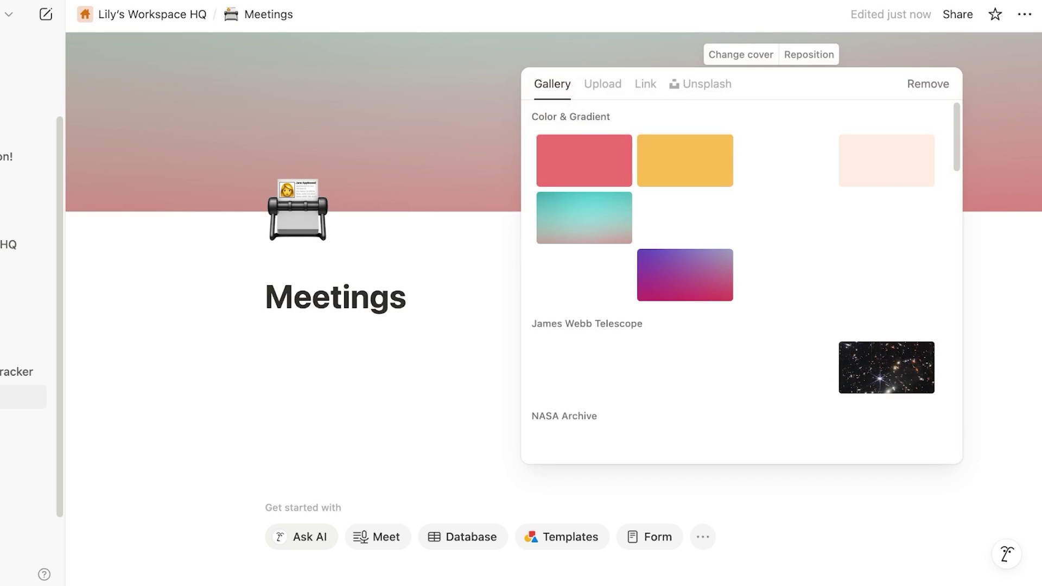
pyautogui.click(584, 217)
pyautogui.click(887, 161)
pyautogui.scroll(-4, 887, 161)
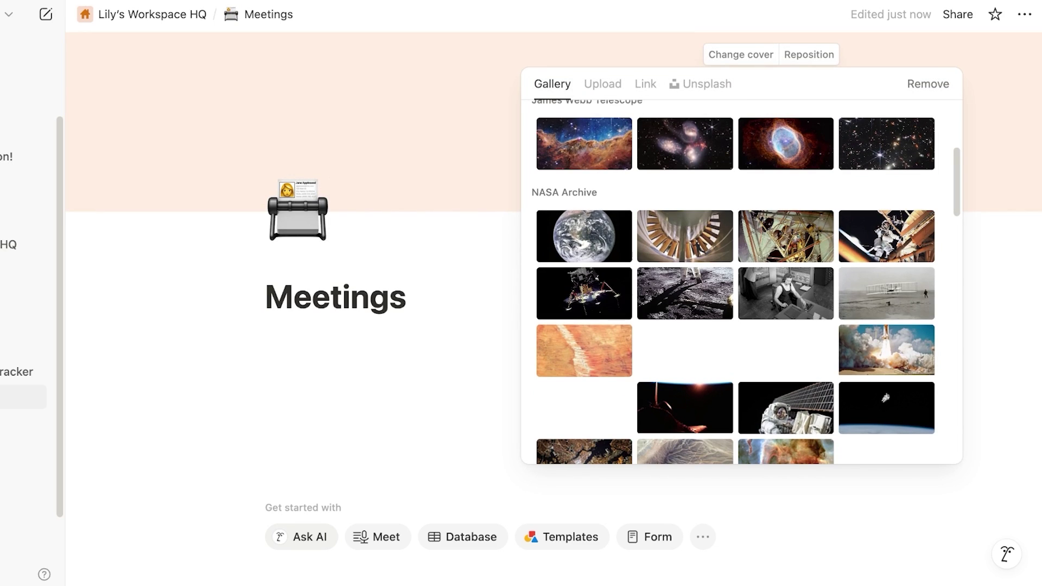
pyautogui.click(461, 261)
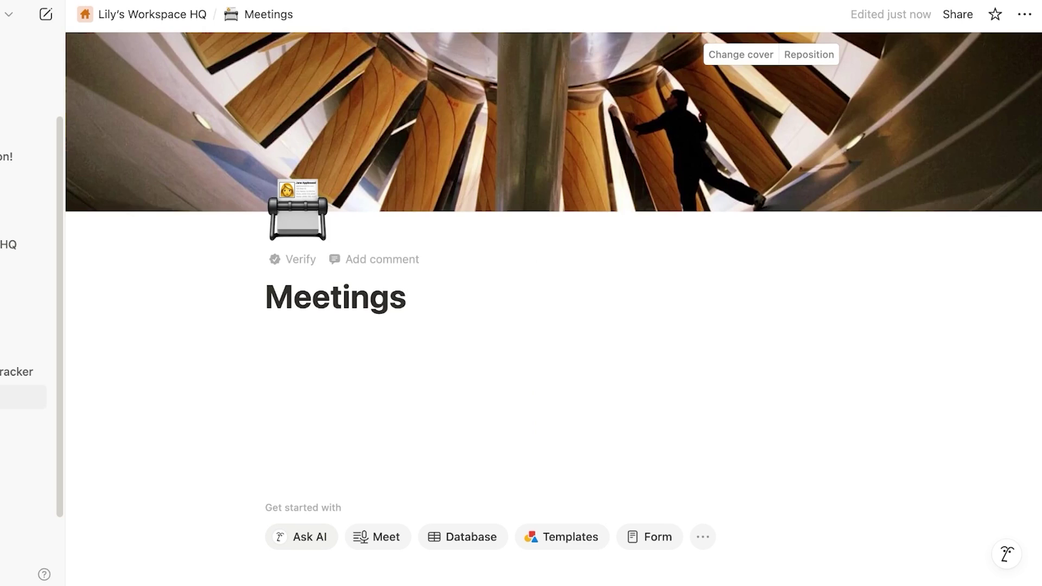
pyautogui.press('Return')
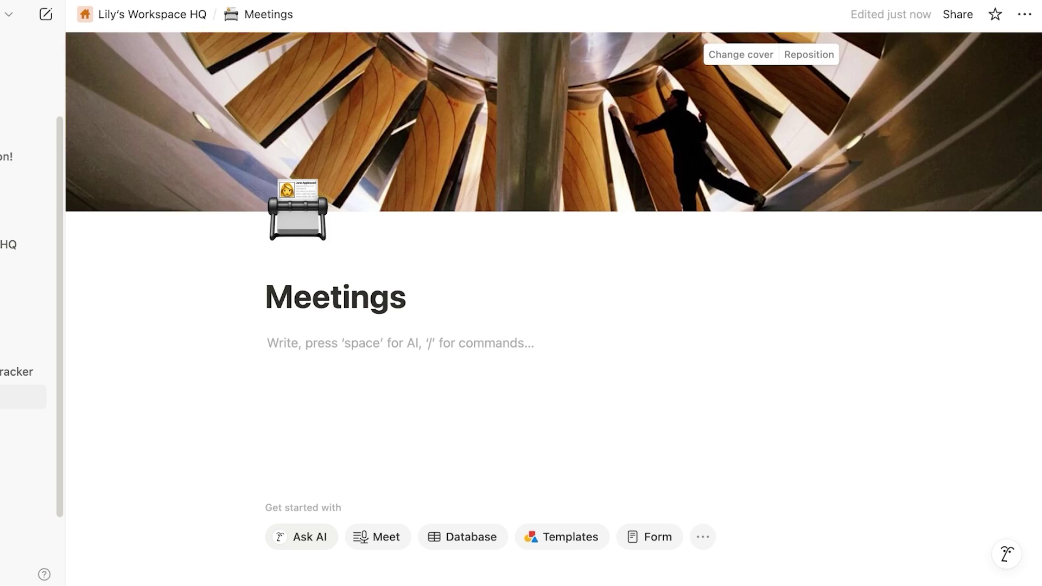
pyautogui.click(378, 537)
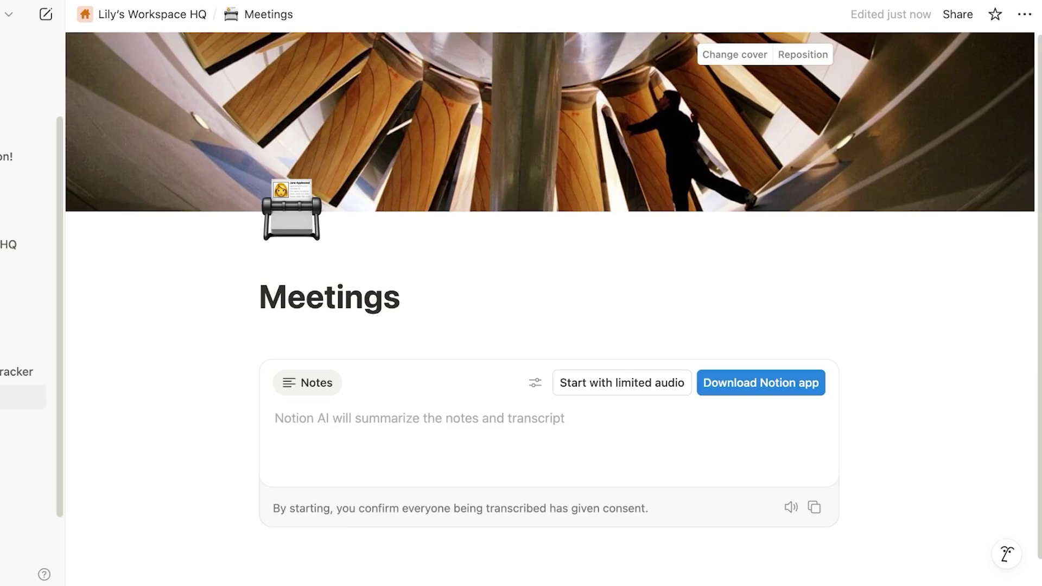
pyautogui.click(394, 343)
pyautogui.click(779, 544)
pyautogui.moveTo(510, 558); pyautogui.dragTo(241, 343)
pyautogui.press('BackSpace')
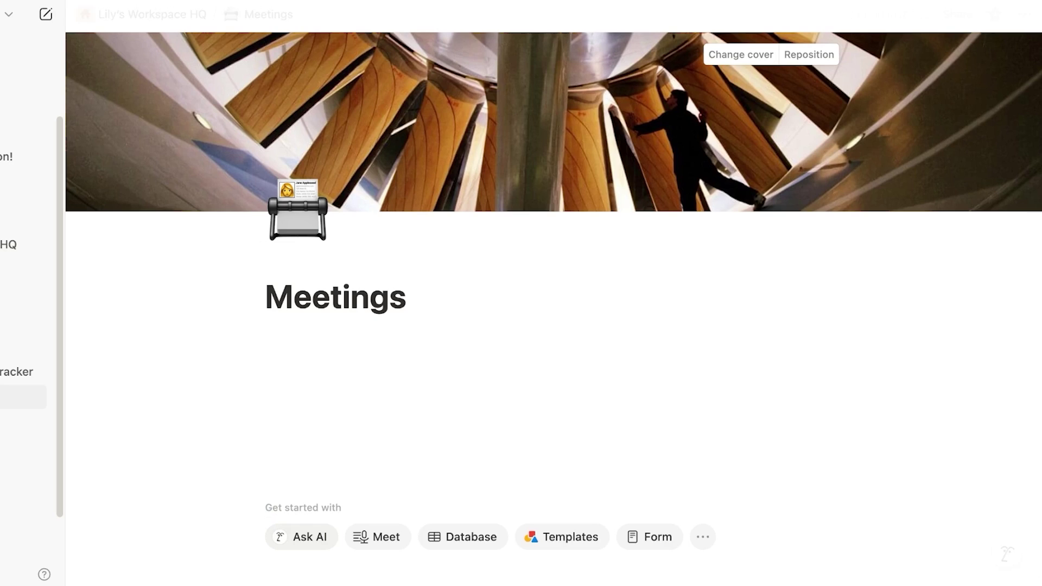
# Step: Insert an AI Meeting Notes block in the page body below the title using the /meeting command
pyautogui.click(399, 343)
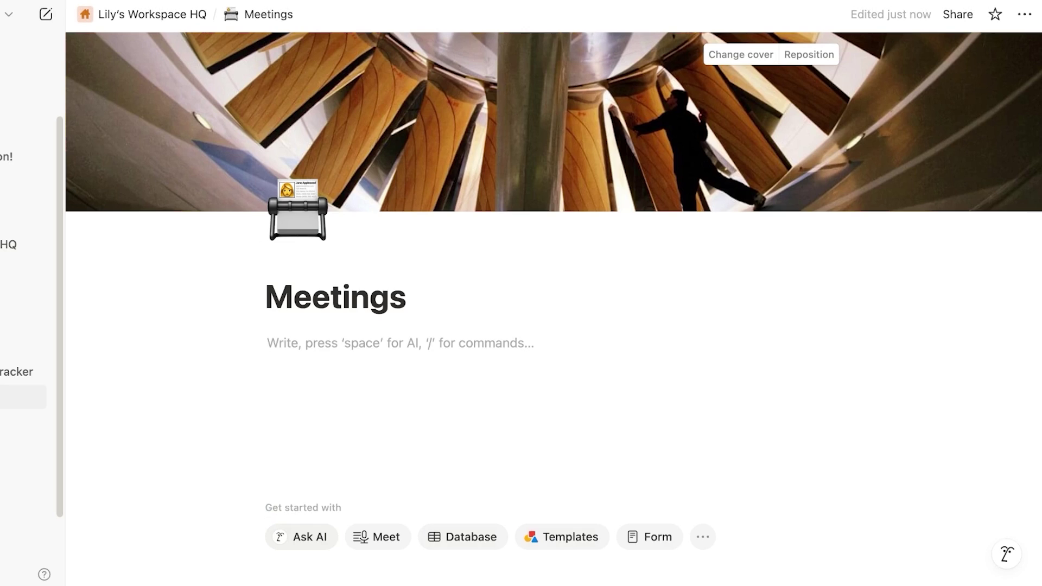
pyautogui.write('/')
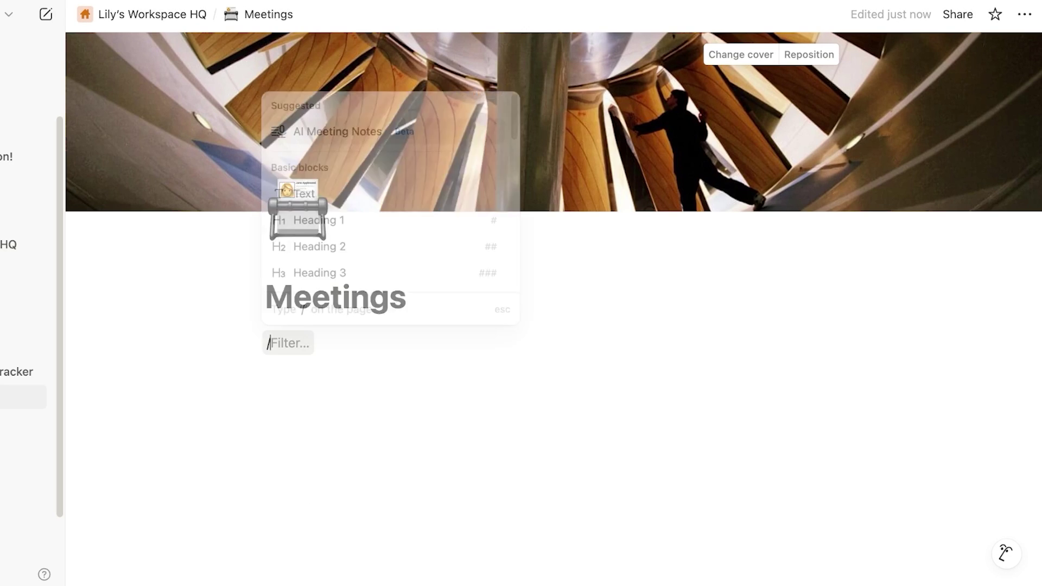
pyautogui.write('meeting')
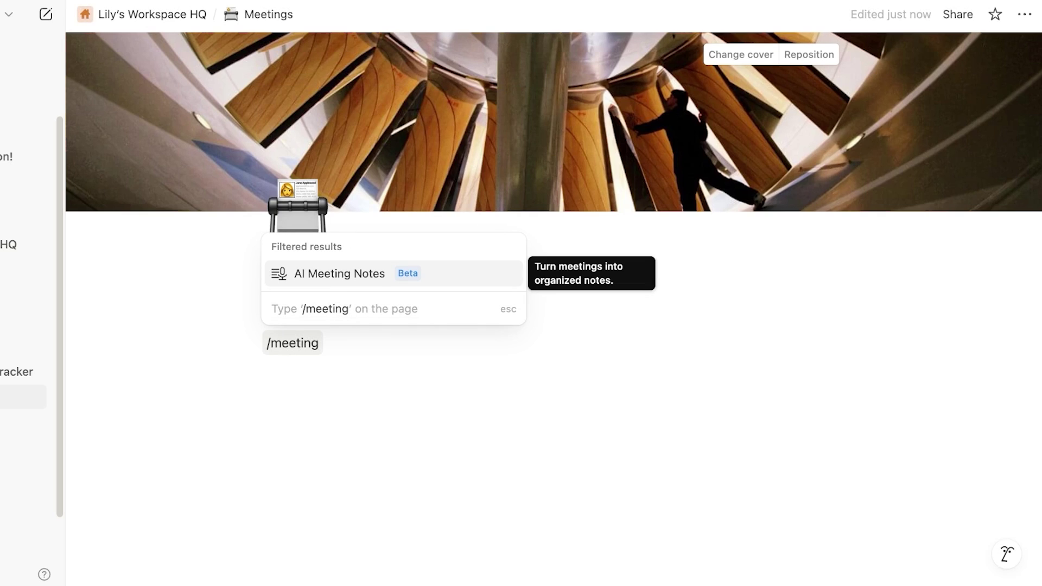
pyautogui.click(340, 274)
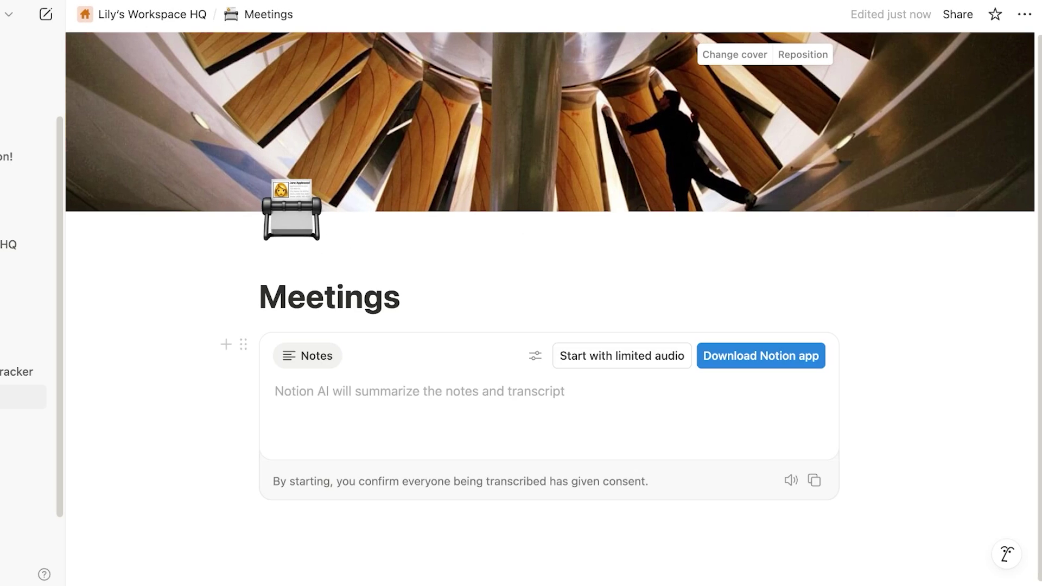
pyautogui.click(308, 356)
pyautogui.press('Escape')
pyautogui.scroll(-1, 549, 391)
pyautogui.press('Escape')
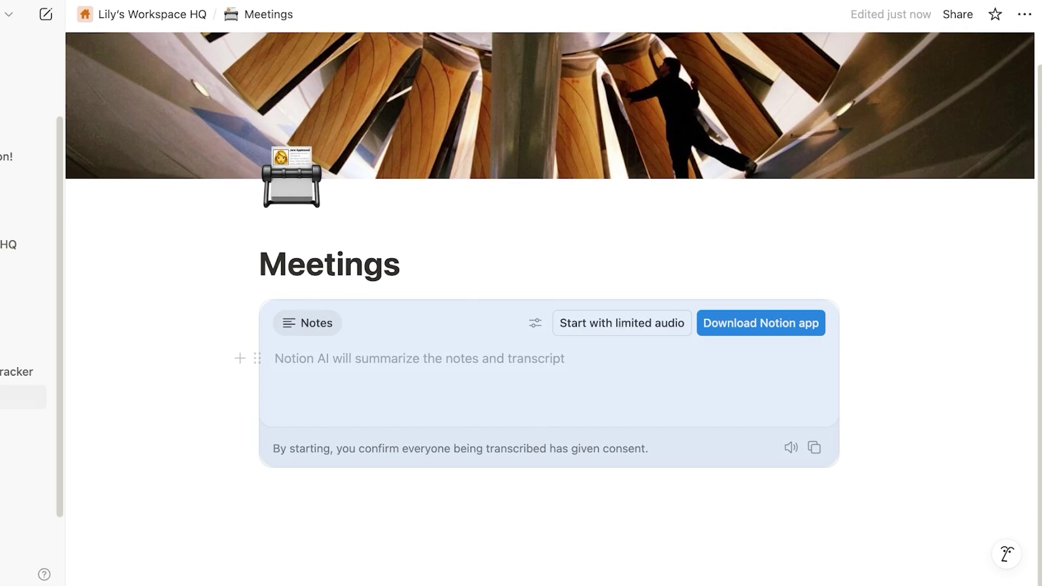
pyautogui.click(275, 358)
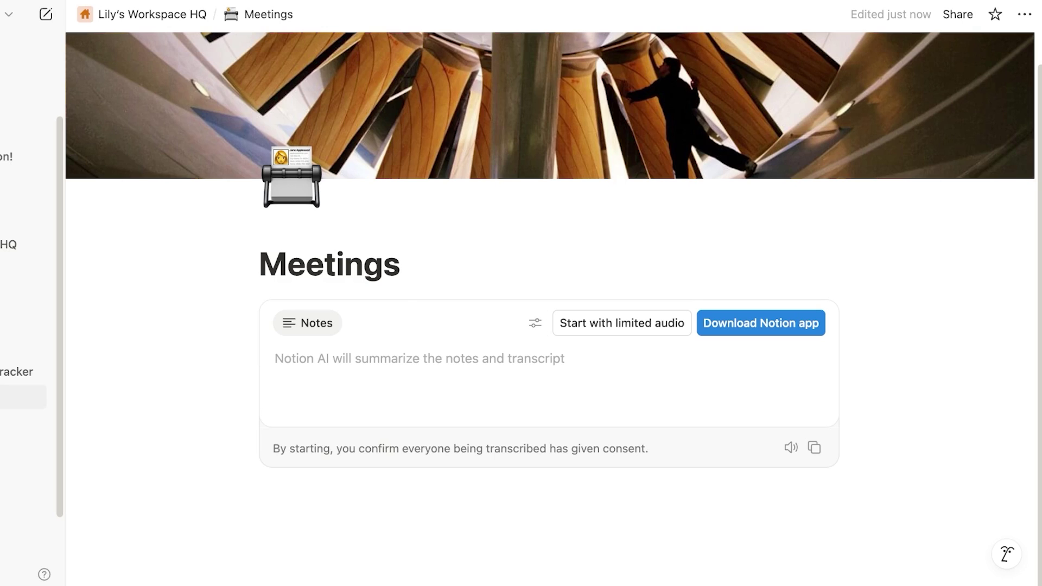
# Step: Examine the meeting notes block's settings, including the consent message, the voice choices and the available languages
pyautogui.click(536, 323)
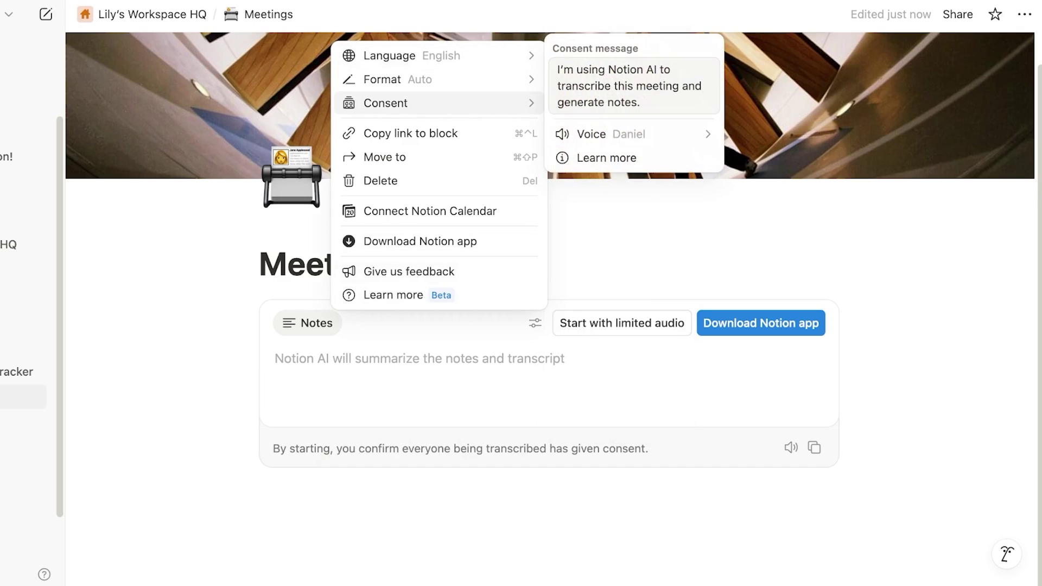
pyautogui.moveTo(440, 103)
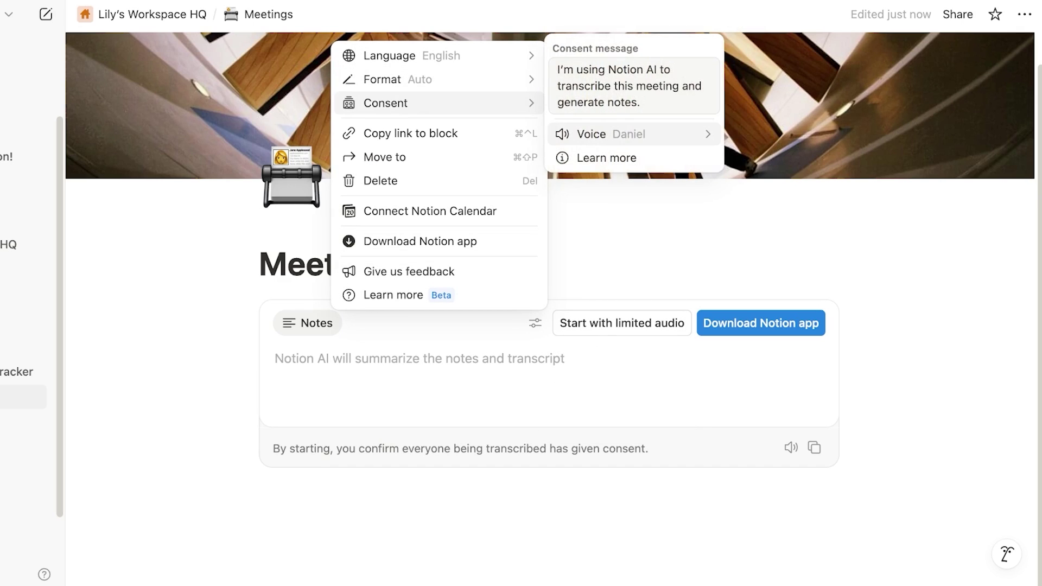
pyautogui.moveTo(630, 134)
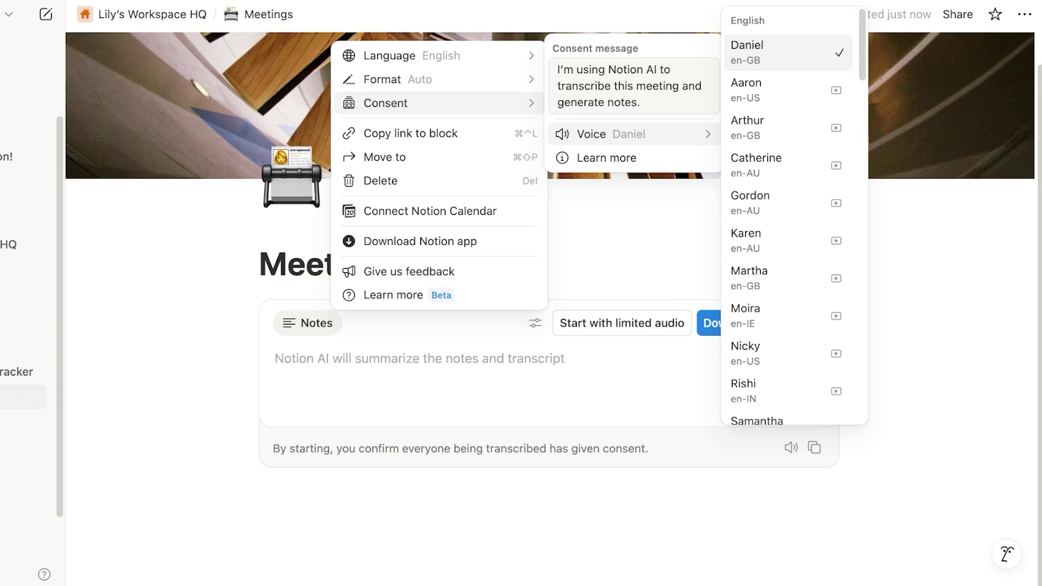
pyautogui.moveTo(435, 56)
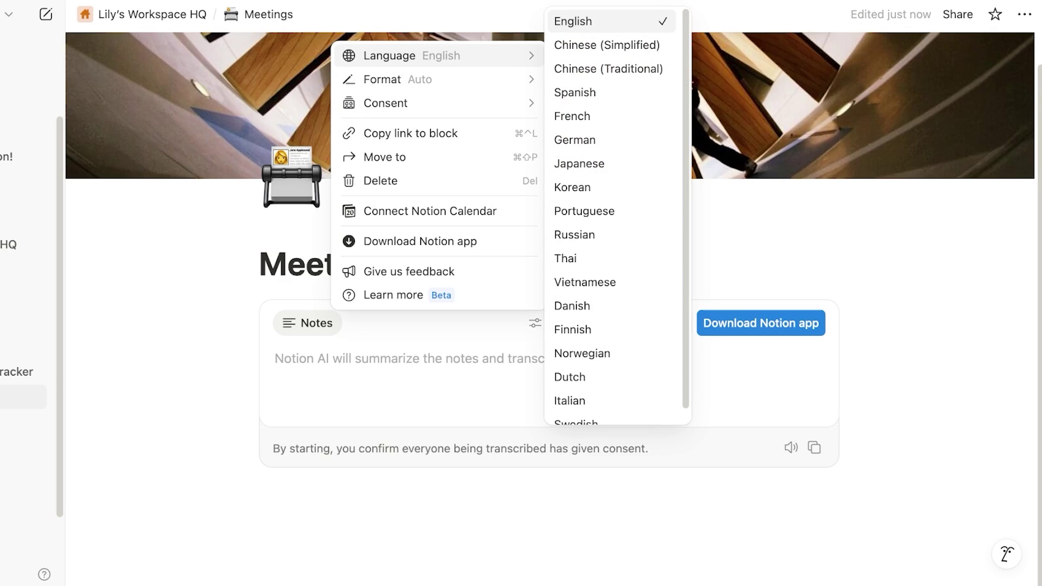
pyautogui.scroll(-1, 597, 198)
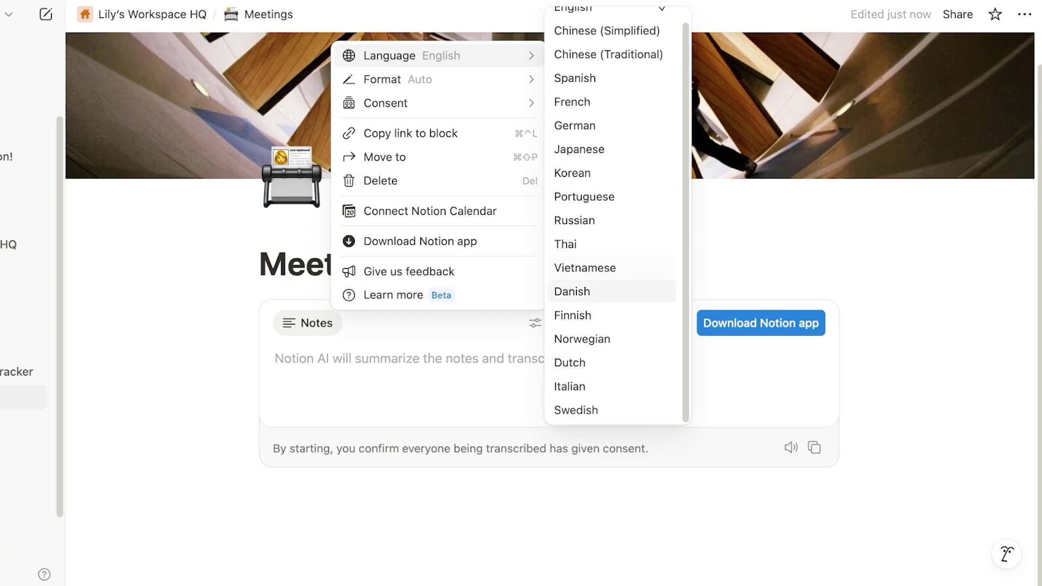
pyautogui.scroll(1, 597, 342)
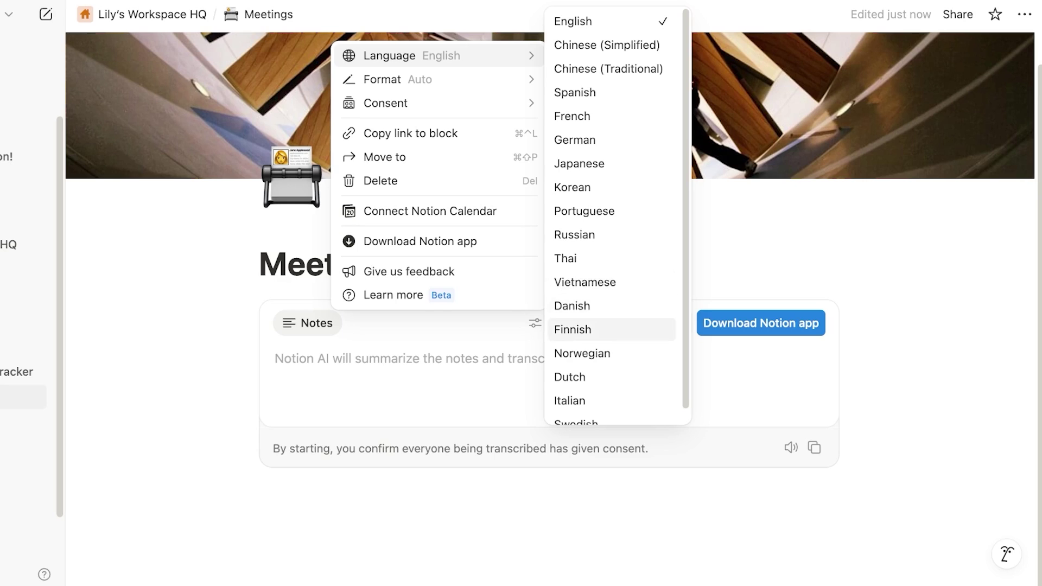
pyautogui.scroll(-1, 597, 331)
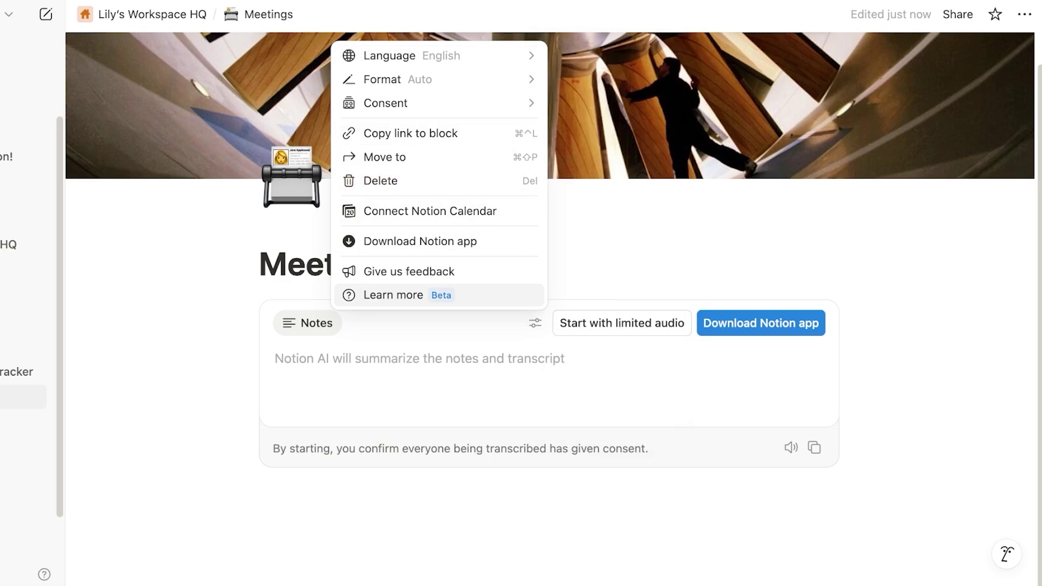
pyautogui.press('Escape')
# Step: Start transcribing the meeting with limited audio, and stop the recording to generate the AI summary
pyautogui.click(622, 323)
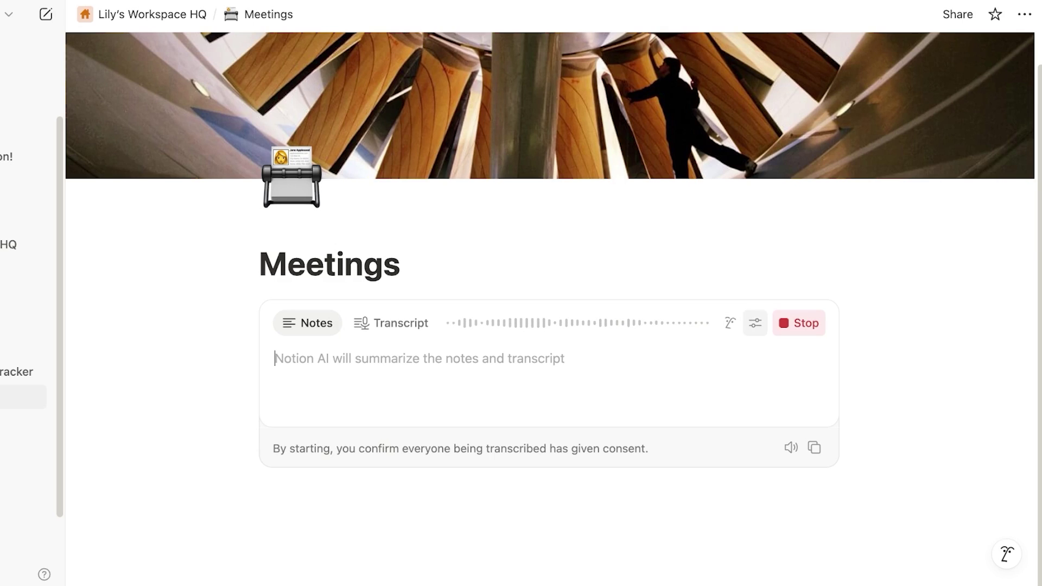
pyautogui.click(755, 323)
pyautogui.press('Escape')
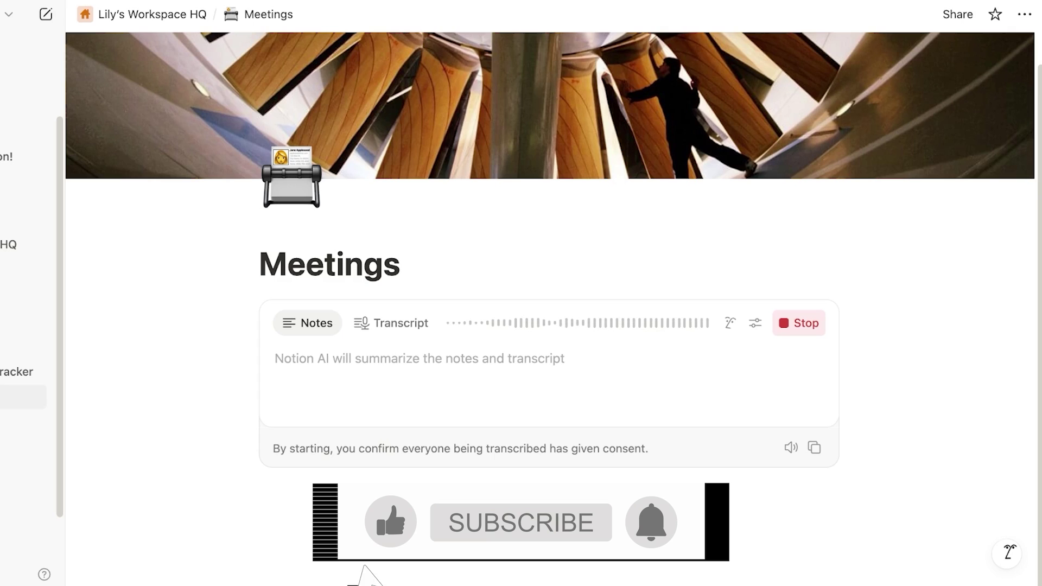
pyautogui.click(799, 323)
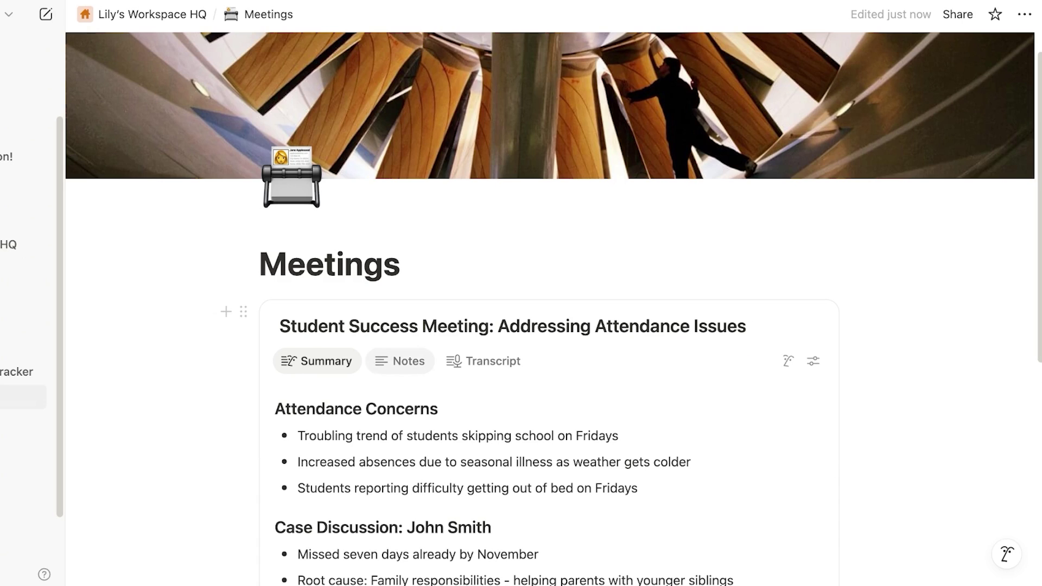
# Step: Read through the generated AI summary, from the attendance concerns down to the action items
pyautogui.scroll(-6, 543, 310)
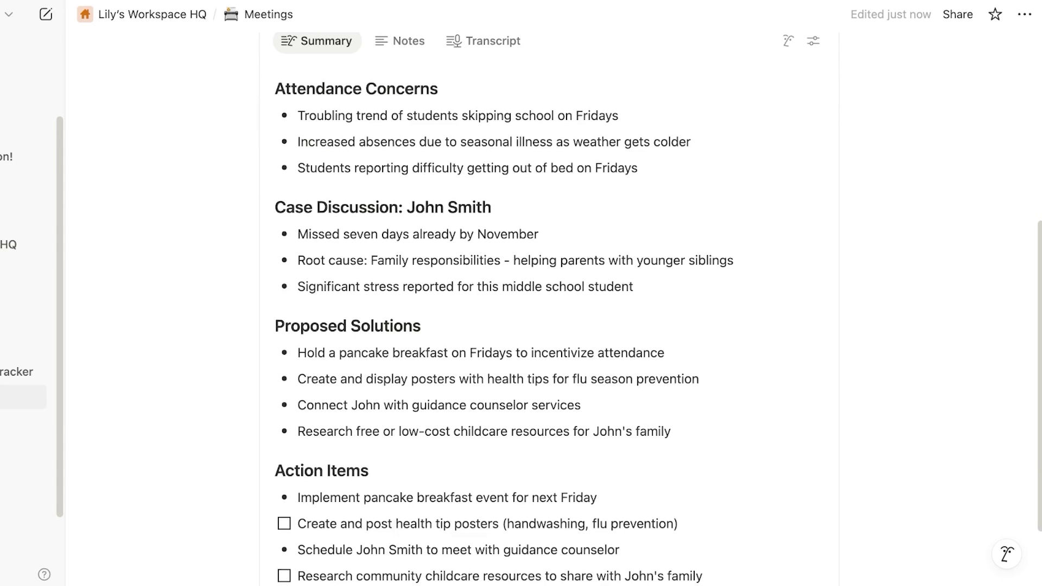
pyautogui.moveTo(424, 207); pyautogui.dragTo(492, 207)
pyautogui.scroll(-1, 492, 206)
pyautogui.click(328, 287)
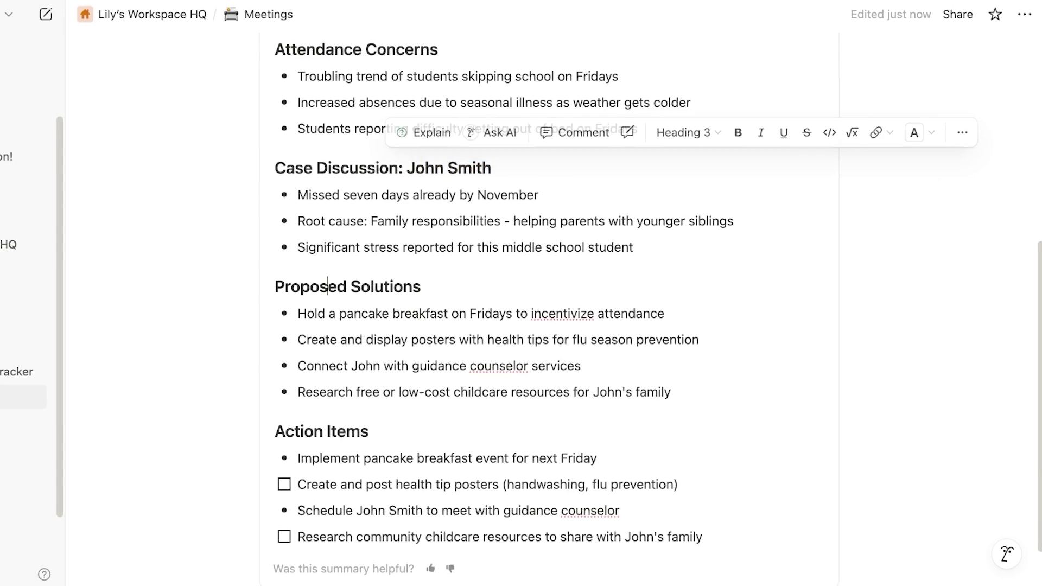
pyautogui.scroll(-3, 328, 286)
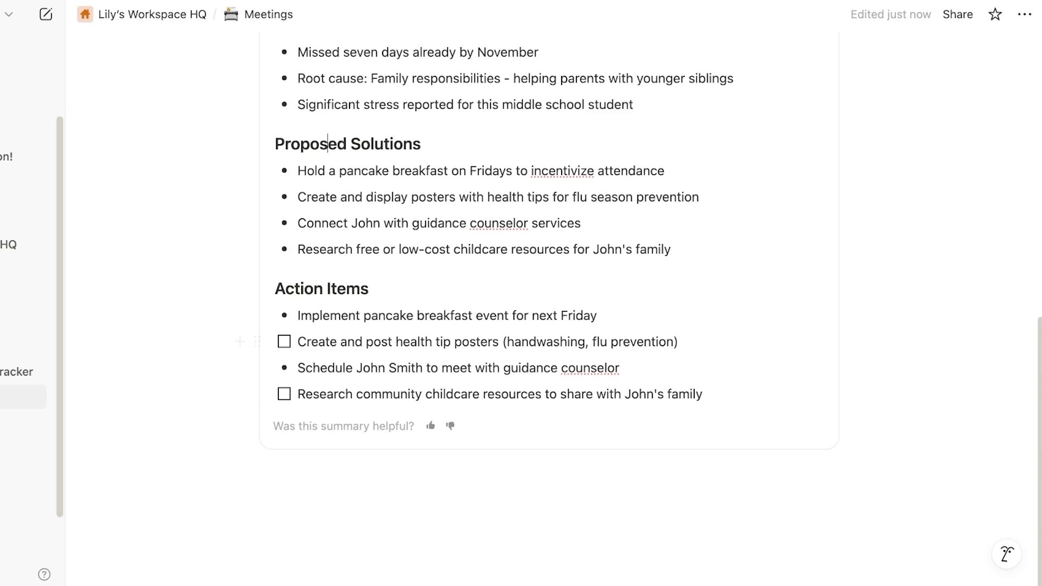
pyautogui.scroll(1, 488, 369)
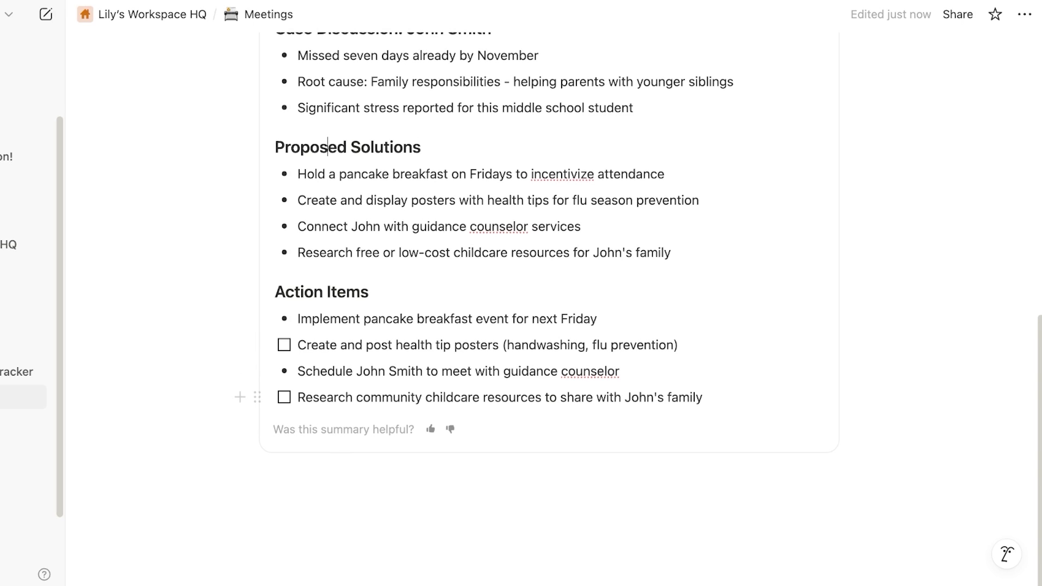
pyautogui.scroll(10, 423, 375)
pyautogui.scroll(-4, 402, 182)
# Step: View the block's notes and full transcript, and return to the meeting summary
pyautogui.click(400, 182)
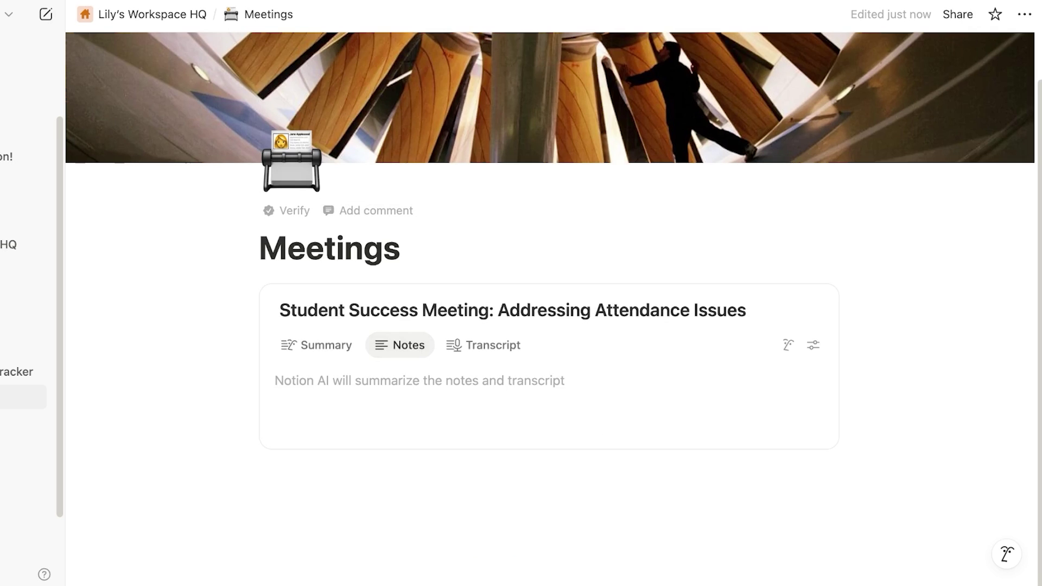
pyautogui.click(277, 381)
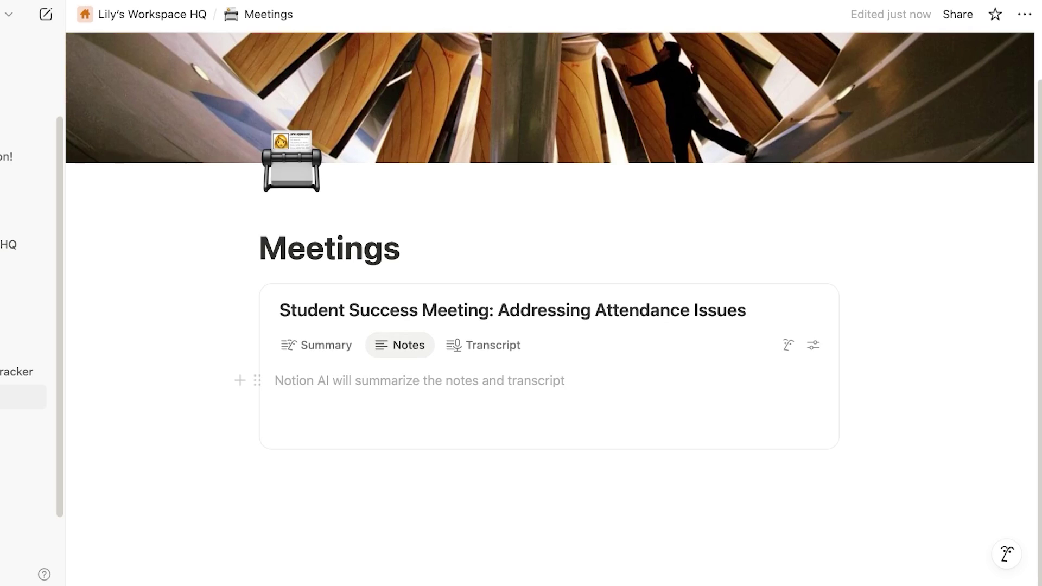
pyautogui.click(484, 345)
pyautogui.scroll(-10, 485, 347)
pyautogui.scroll(11, 484, 348)
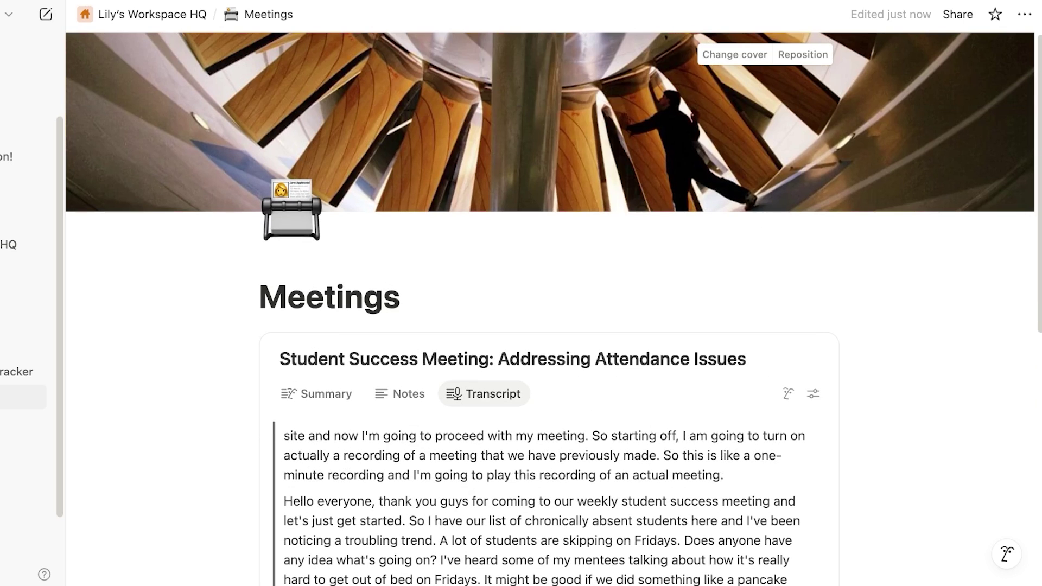
pyautogui.click(317, 393)
pyautogui.scroll(-3, 521, 293)
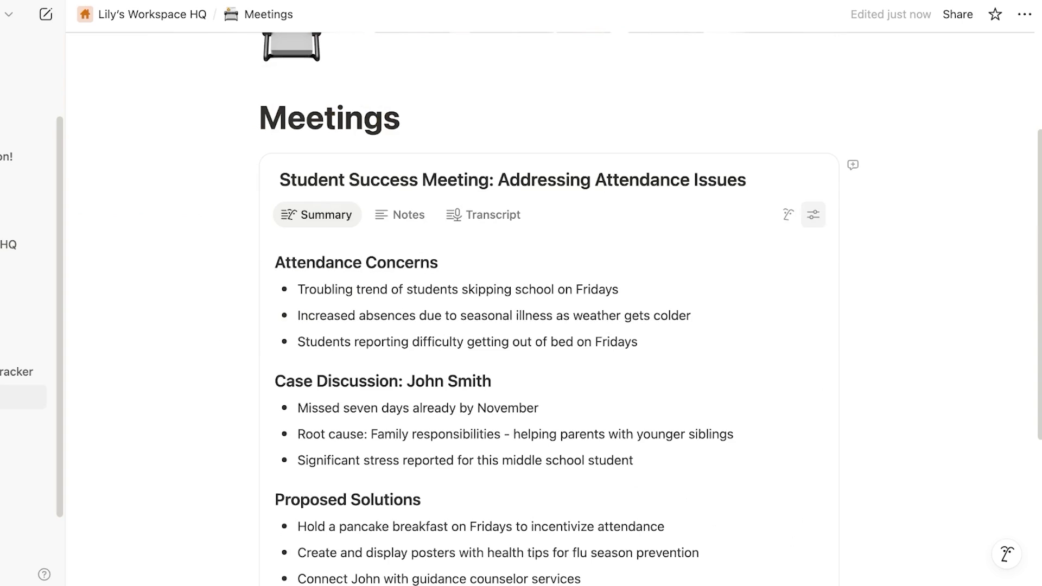
# Step: Translate the Meetings page into Danish with the AI assistant, and dismiss the translation to restore the original page
pyautogui.click(789, 215)
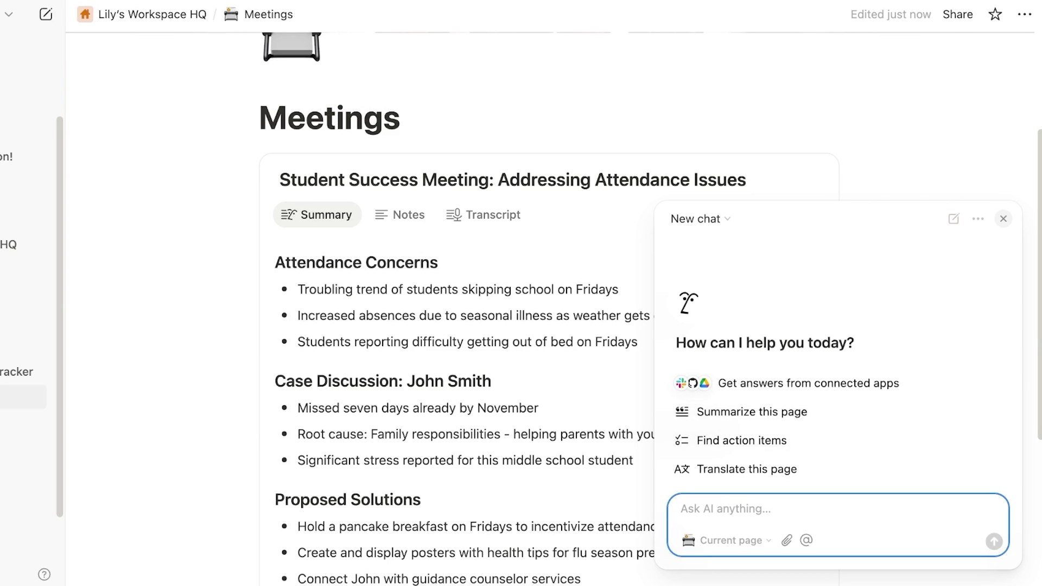
pyautogui.press('Up')
pyautogui.press('Return')
pyautogui.press('Down')
pyautogui.press('Down')
pyautogui.press('Down')
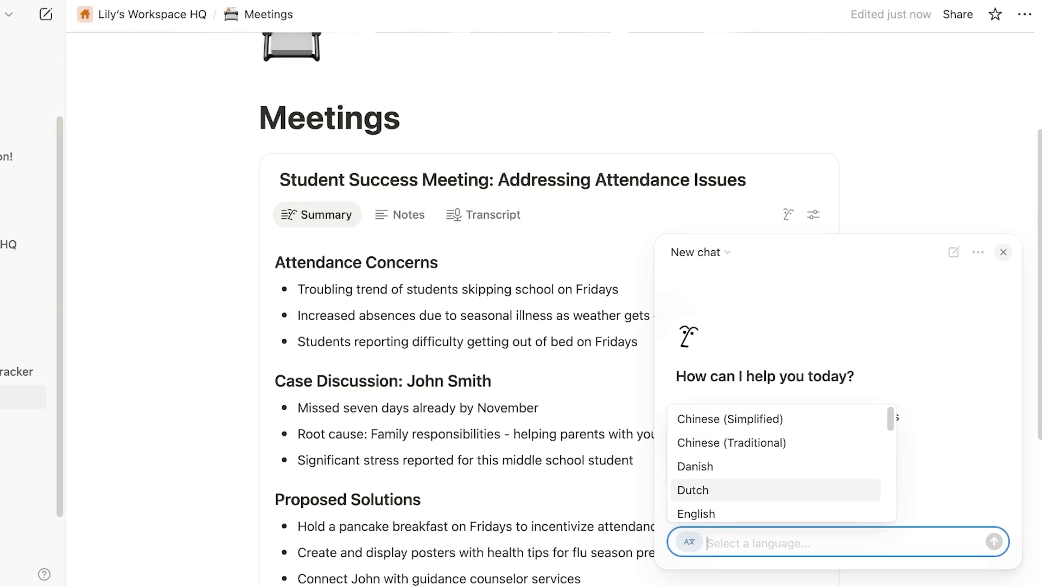
pyautogui.press('Up')
pyautogui.press('Return')
pyautogui.scroll(-7, 548, 326)
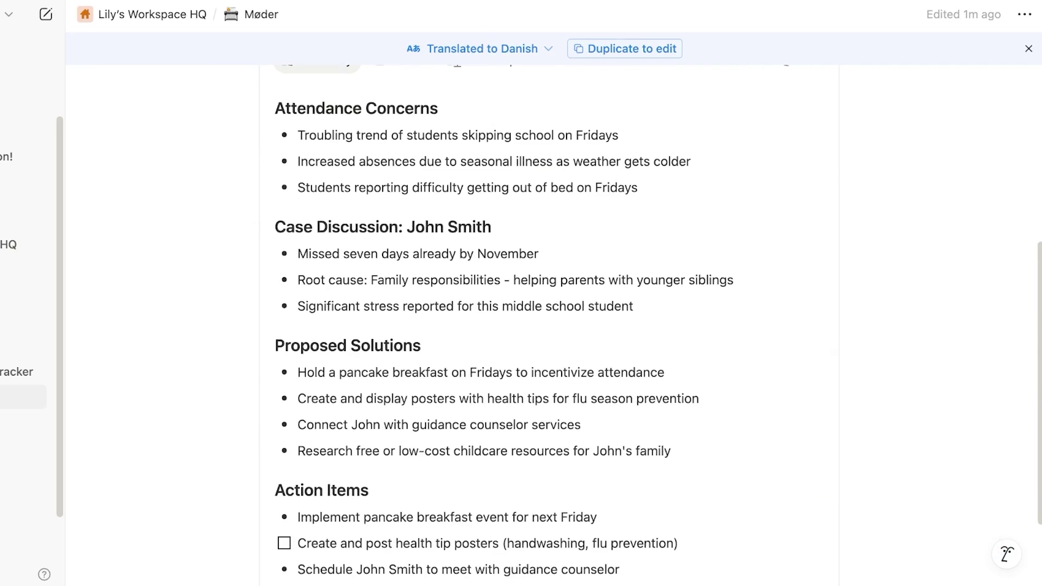
pyautogui.scroll(7, 548, 326)
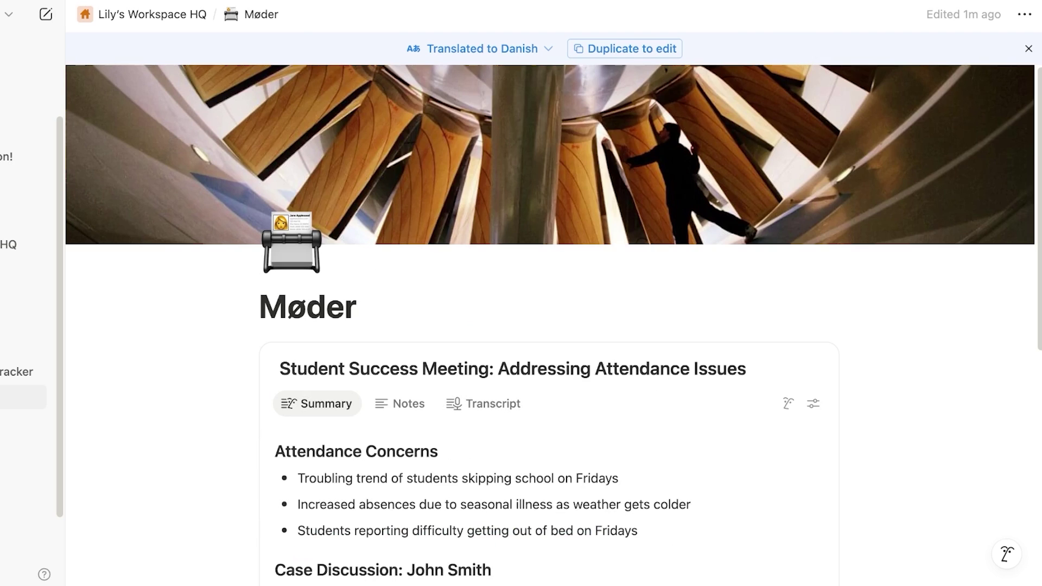
pyautogui.scroll(-1, 548, 326)
pyautogui.click(1028, 48)
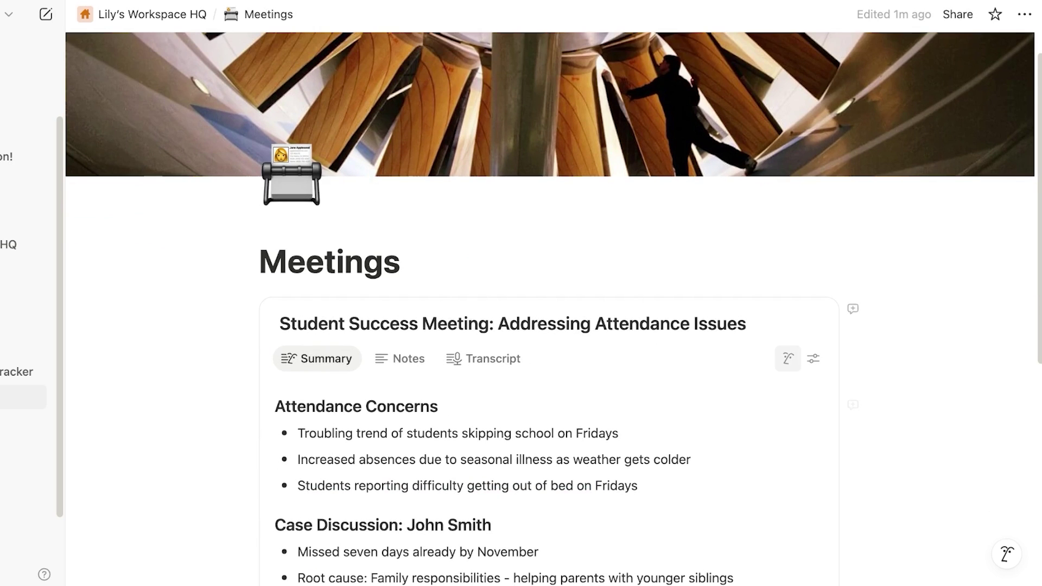
# Step: Regenerate the meeting summary in the Team Meeting format
pyautogui.click(813, 359)
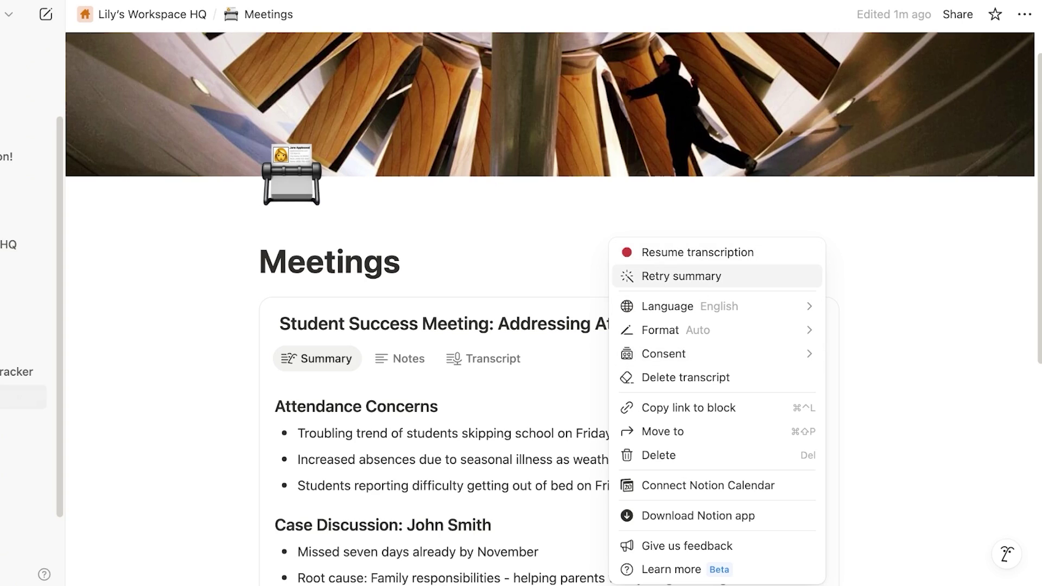
pyautogui.moveTo(679, 330)
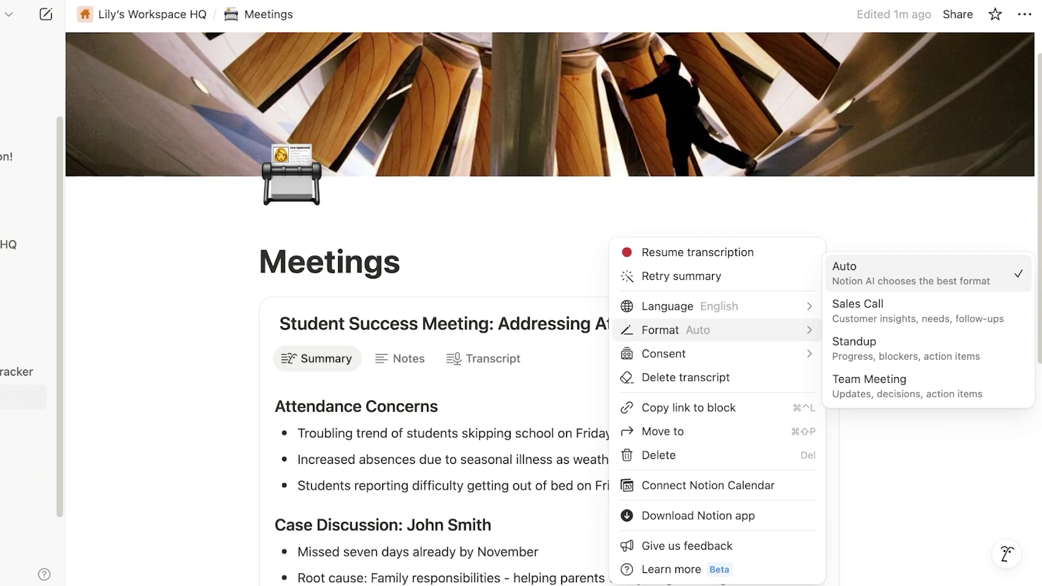
pyautogui.click(895, 387)
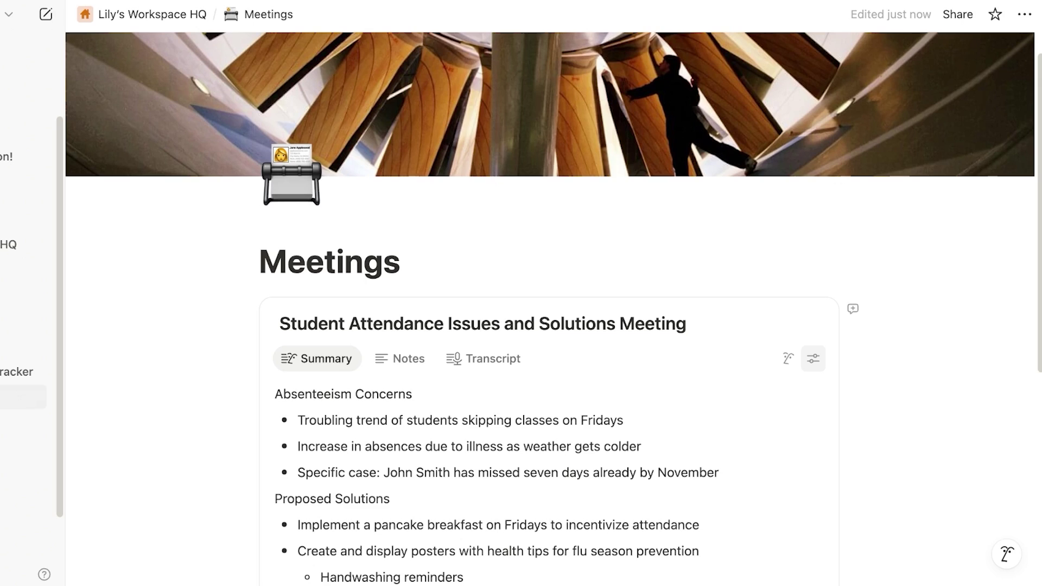
# Step: Review the Team Meeting version of the summary with its action items, and look through the transcript
pyautogui.scroll(-8, 550, 308)
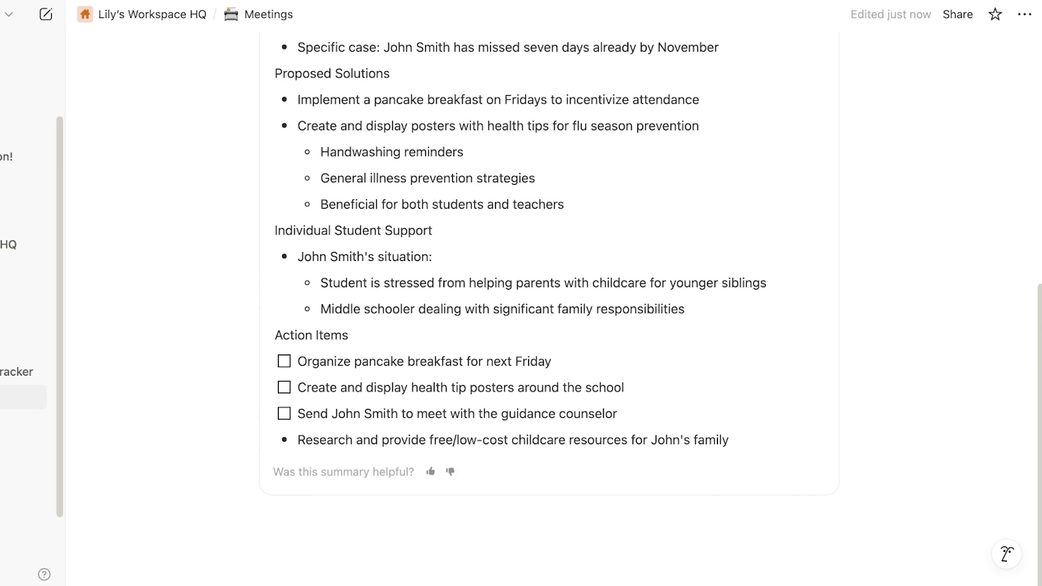
pyautogui.scroll(3, 550, 308)
pyautogui.scroll(-3, 550, 308)
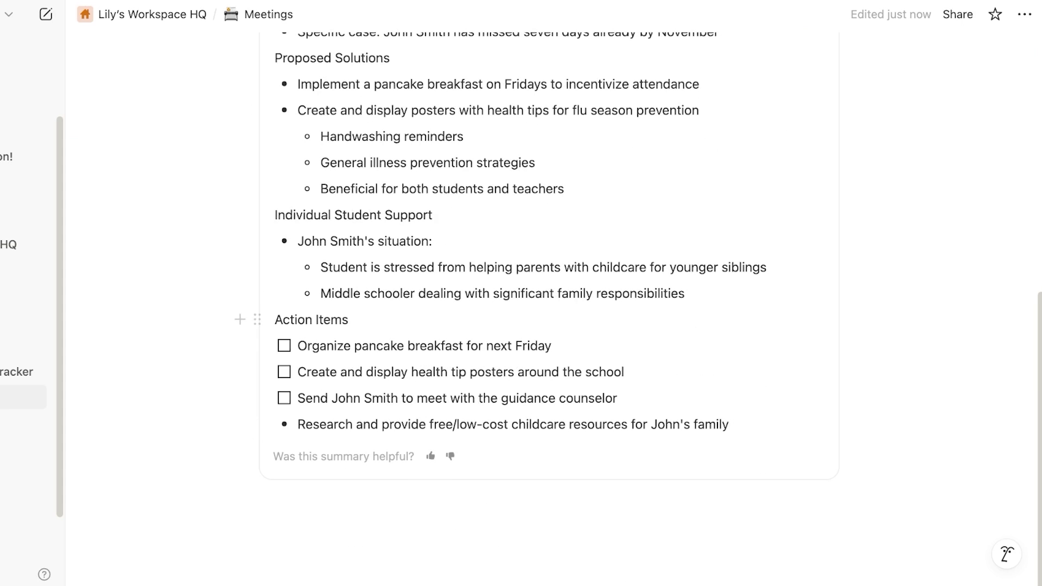
pyautogui.scroll(8, 550, 308)
pyautogui.scroll(-6, 551, 308)
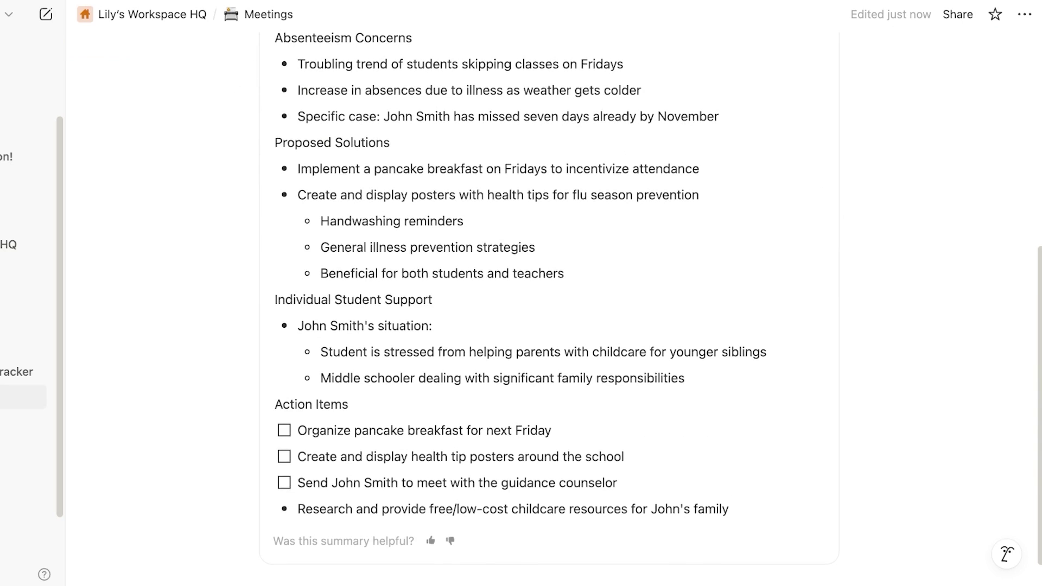
pyautogui.scroll(2, 551, 308)
pyautogui.click(813, 138)
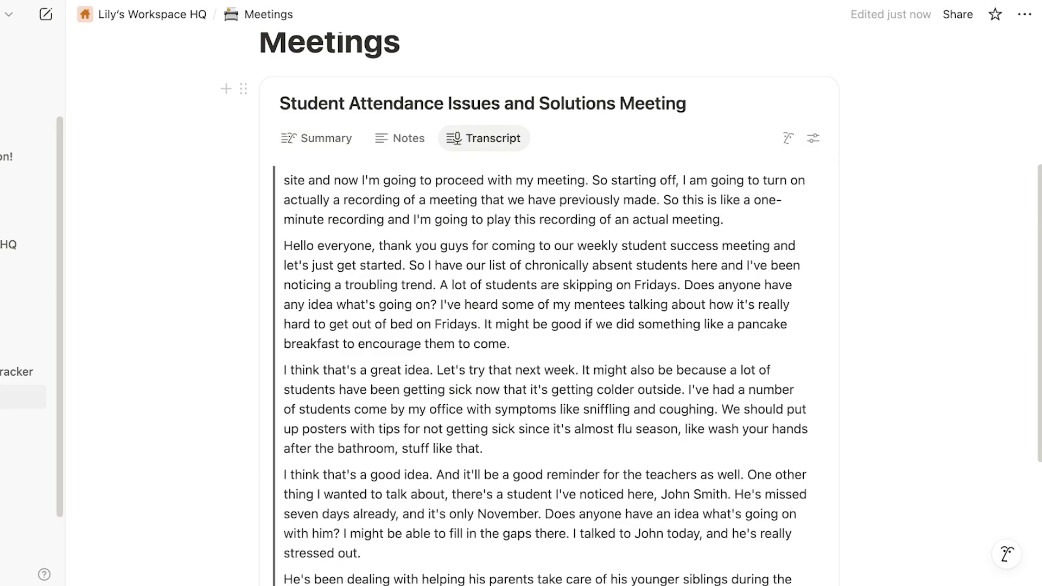
pyautogui.scroll(-5, 550, 307)
pyautogui.scroll(8, 550, 306)
pyautogui.scroll(-3, 550, 307)
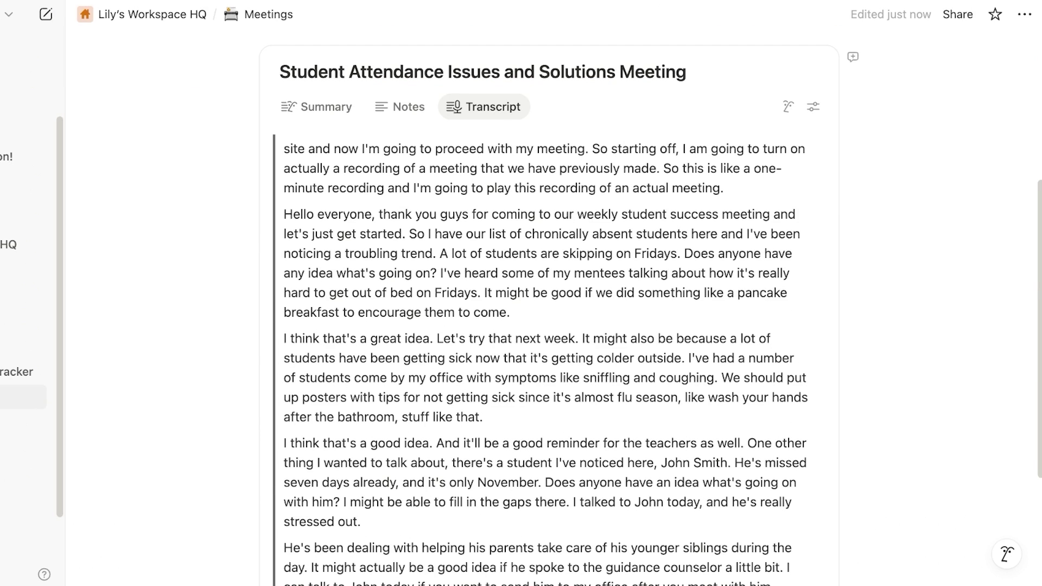
# Step: Delete the transcript from the meeting notes block and confirm the deletion
pyautogui.scroll(3, 813, 221)
pyautogui.click(814, 221)
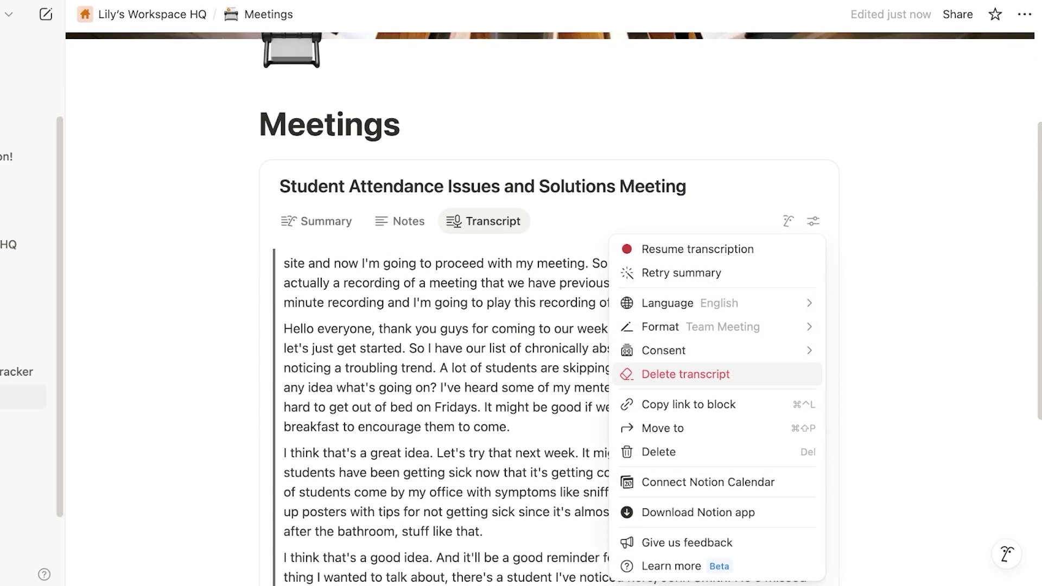
pyautogui.click(687, 375)
pyautogui.click(458, 326)
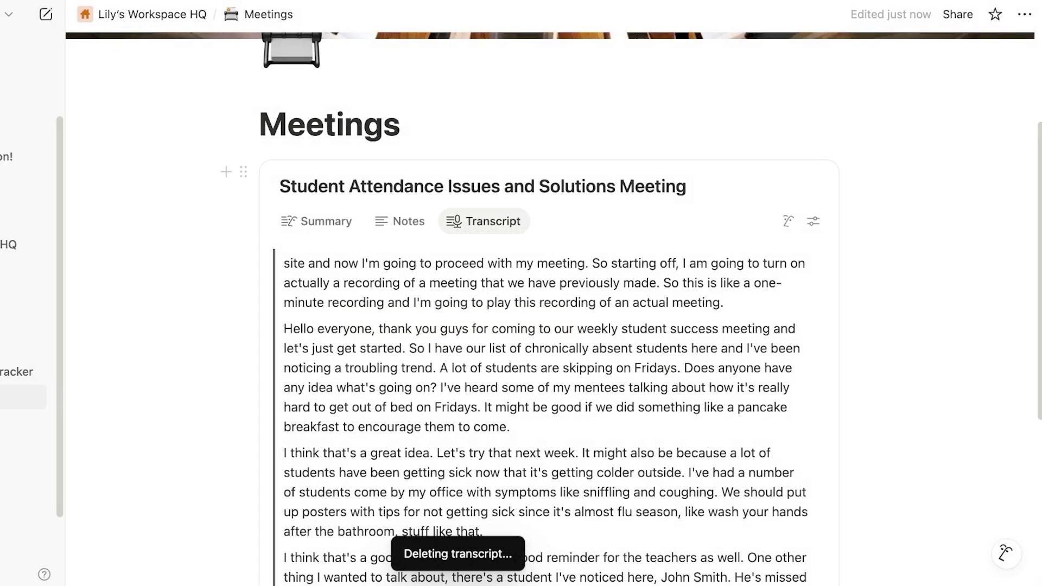
# Step: Switch the meeting notes block back to its summary and look over the remaining content
pyautogui.click(318, 221)
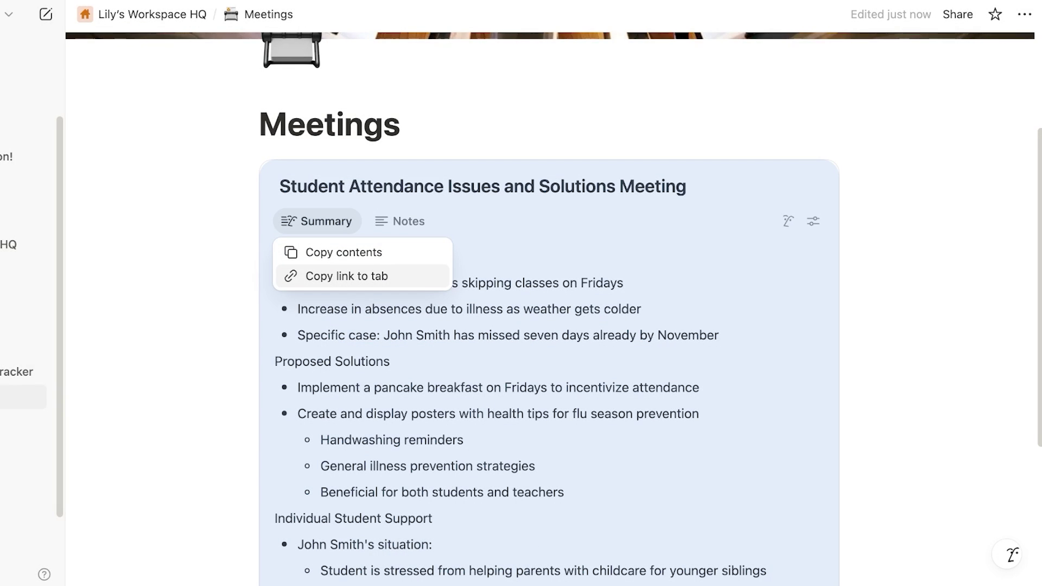
pyautogui.press('Escape')
pyautogui.scroll(-3, 550, 304)
pyautogui.scroll(6, 550, 304)
# Step: Open the meeting block's empty notes and examine the block types available for insertion there
pyautogui.click(400, 381)
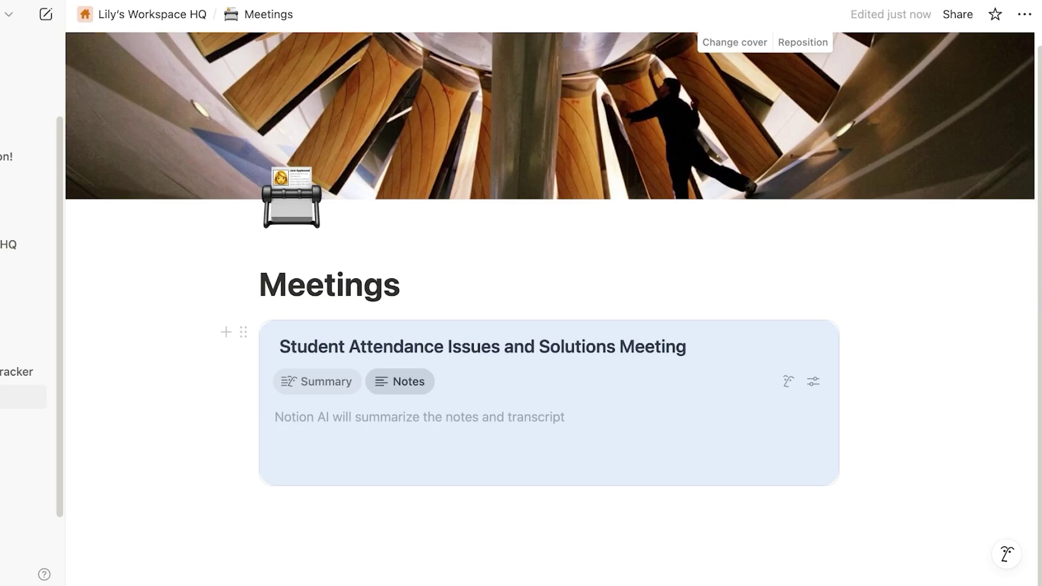
pyautogui.click(337, 417)
pyautogui.write('n')
pyautogui.press('BackSpace')
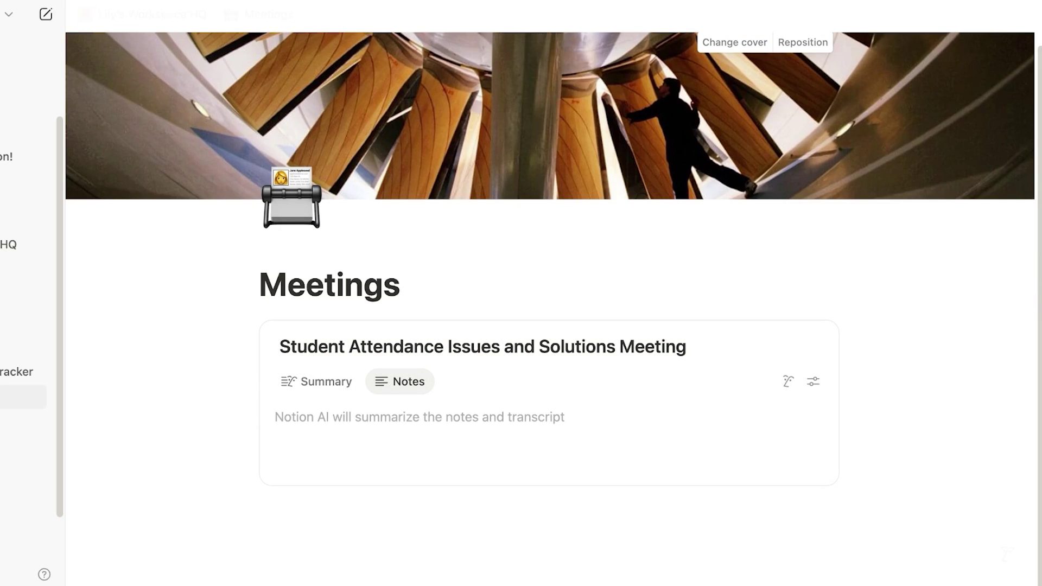
pyautogui.write('/')
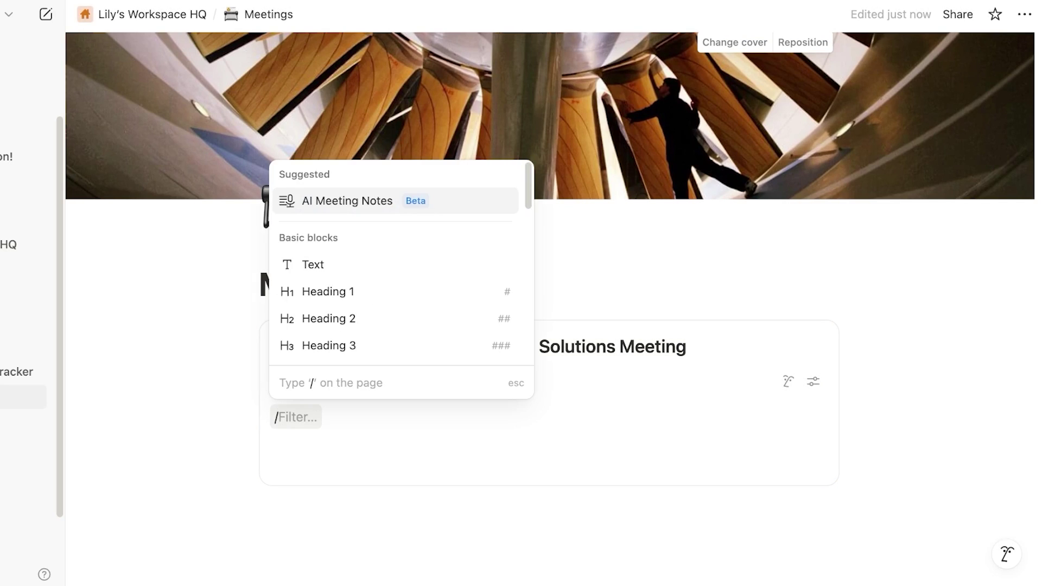
pyautogui.press('BackSpace')
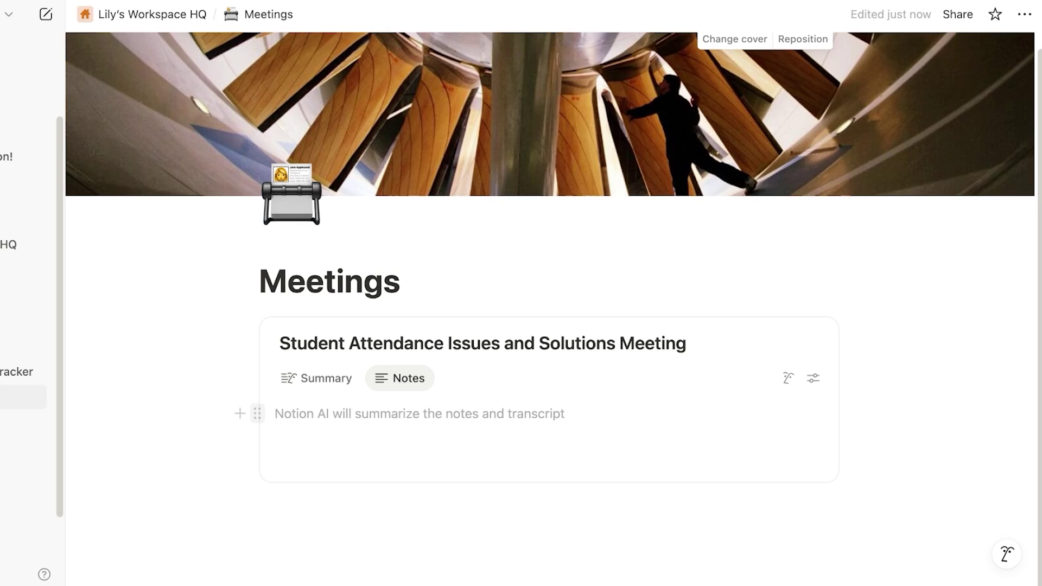
pyautogui.click(240, 414)
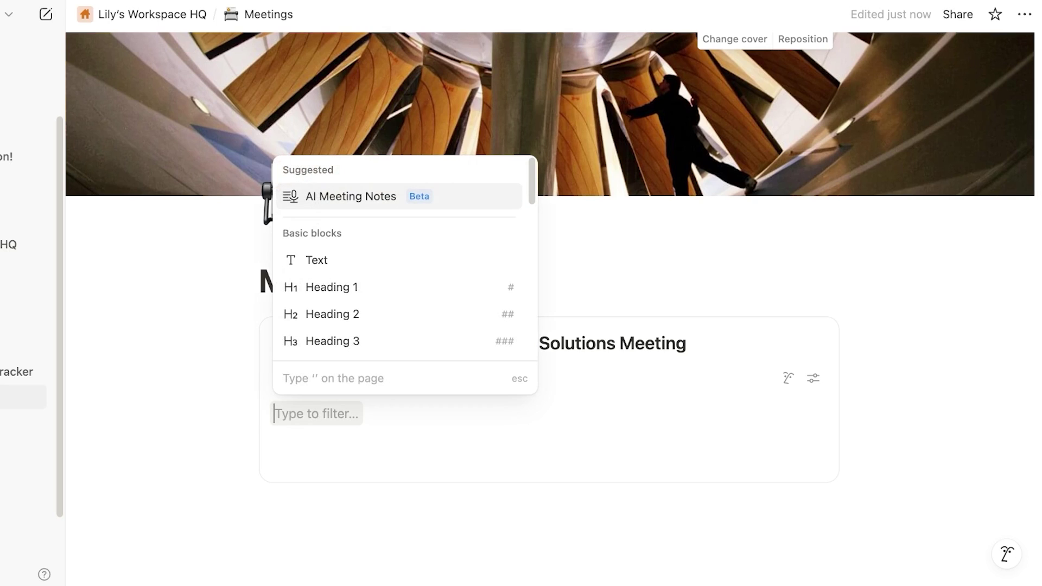
pyautogui.press('Escape')
# Step: Return to the summary, open an AI chat on the current page, and examine the block's remaining settings and consent options
pyautogui.click(318, 378)
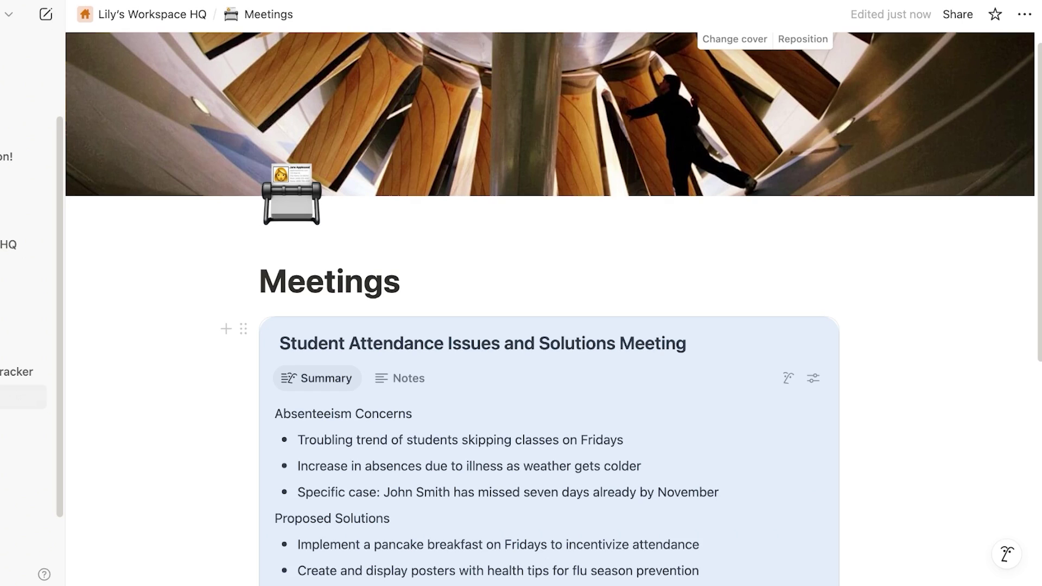
pyautogui.scroll(-10, 853, 367)
pyautogui.scroll(4, 854, 368)
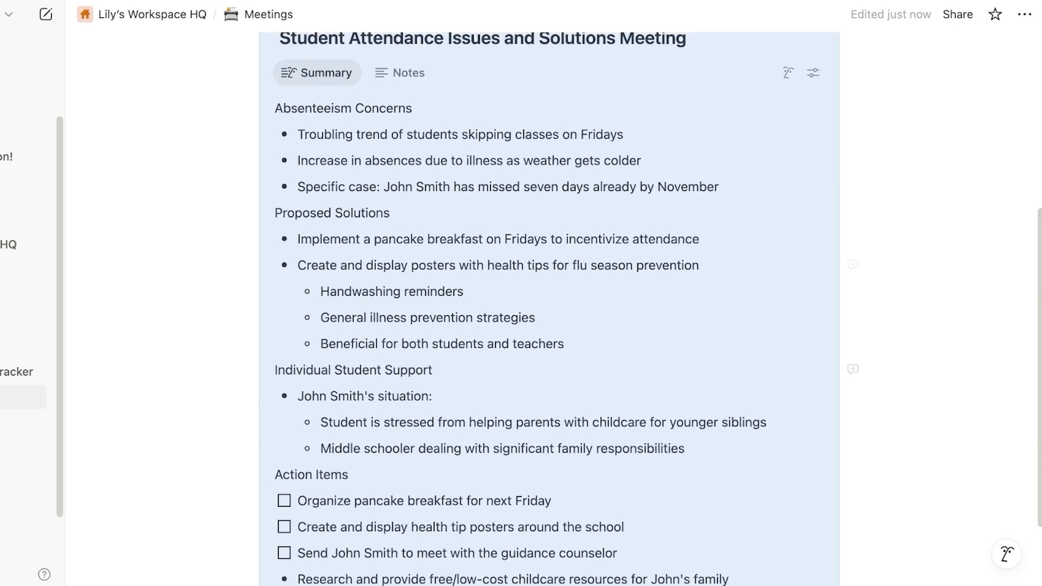
pyautogui.click(813, 73)
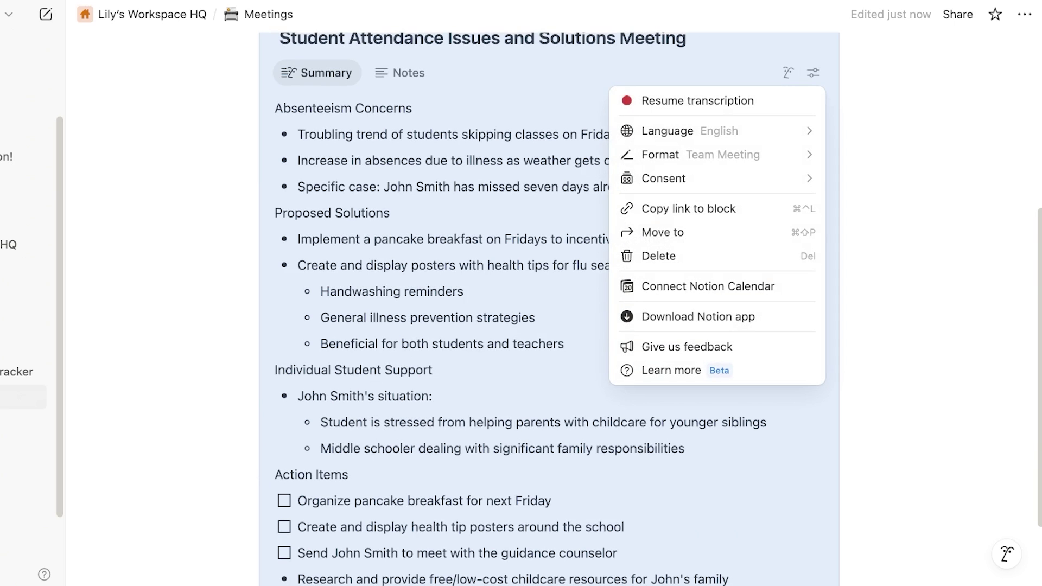
pyautogui.click(789, 73)
pyautogui.click(788, 73)
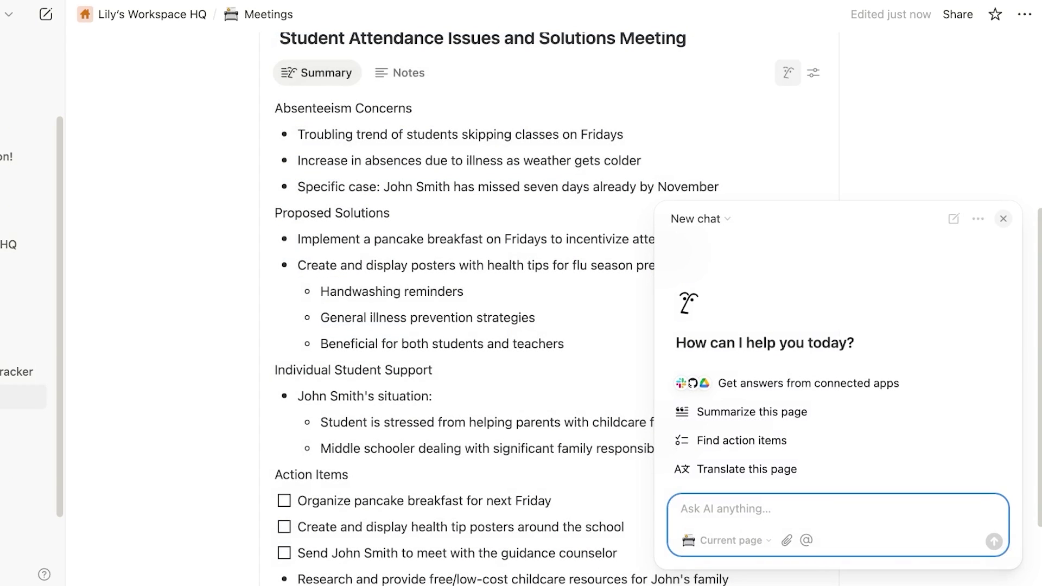
pyautogui.click(814, 73)
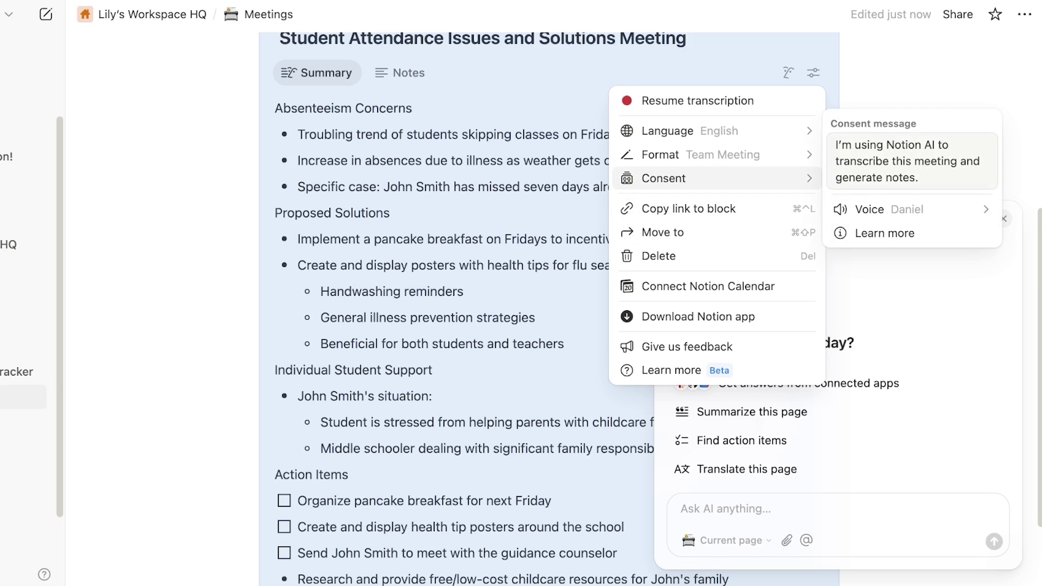
pyautogui.moveTo(706, 179)
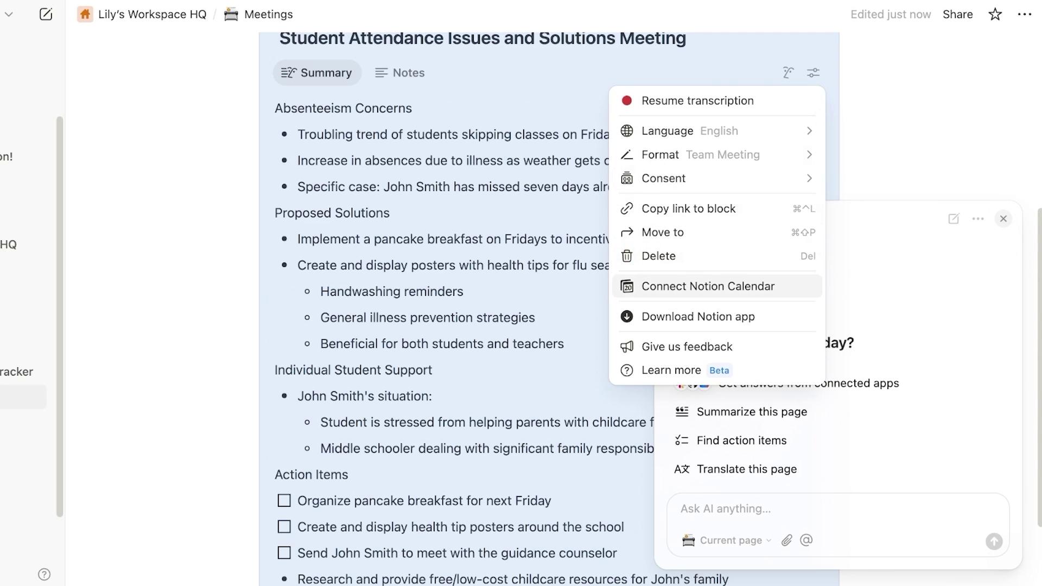
# Step: Close the meeting block's settings and the AI chat
pyautogui.click(445, 291)
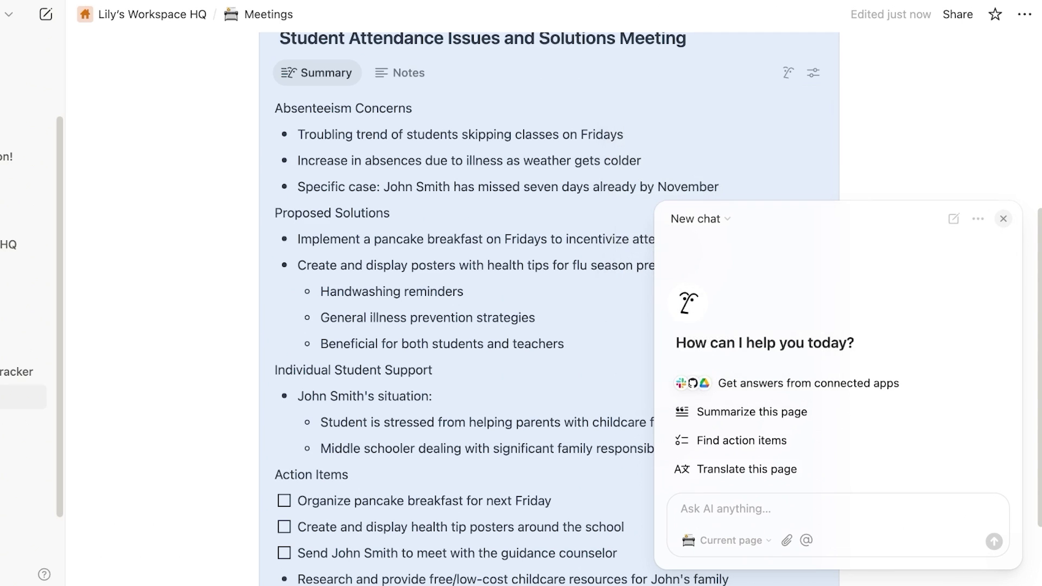
pyautogui.click(445, 291)
pyautogui.click(1003, 219)
# Step: Look through the whole attendance meeting summary, from the page cover down to its Action Items list
pyautogui.scroll(-3, 852, 265)
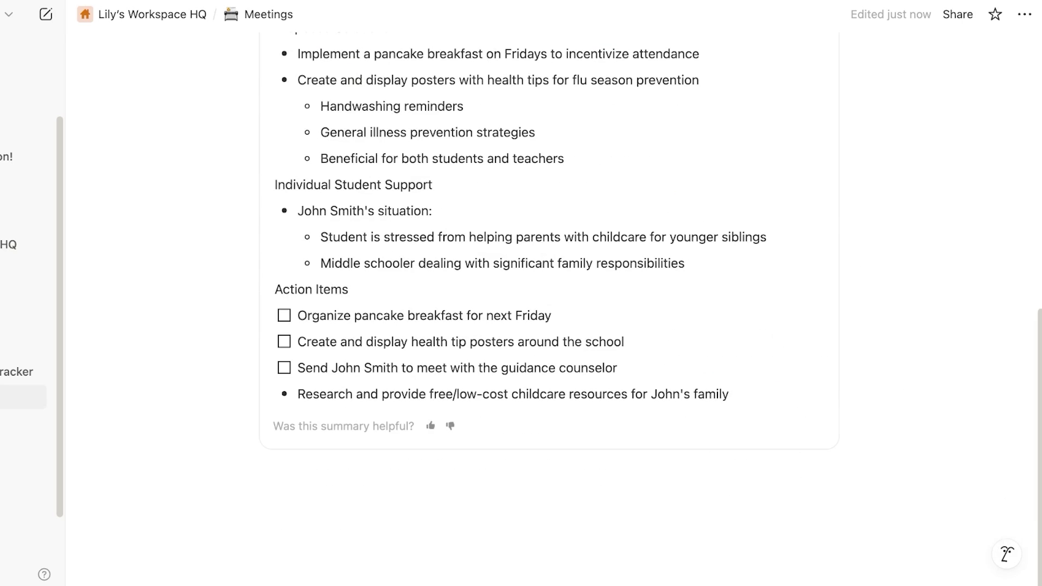
pyautogui.scroll(3, 240, 367)
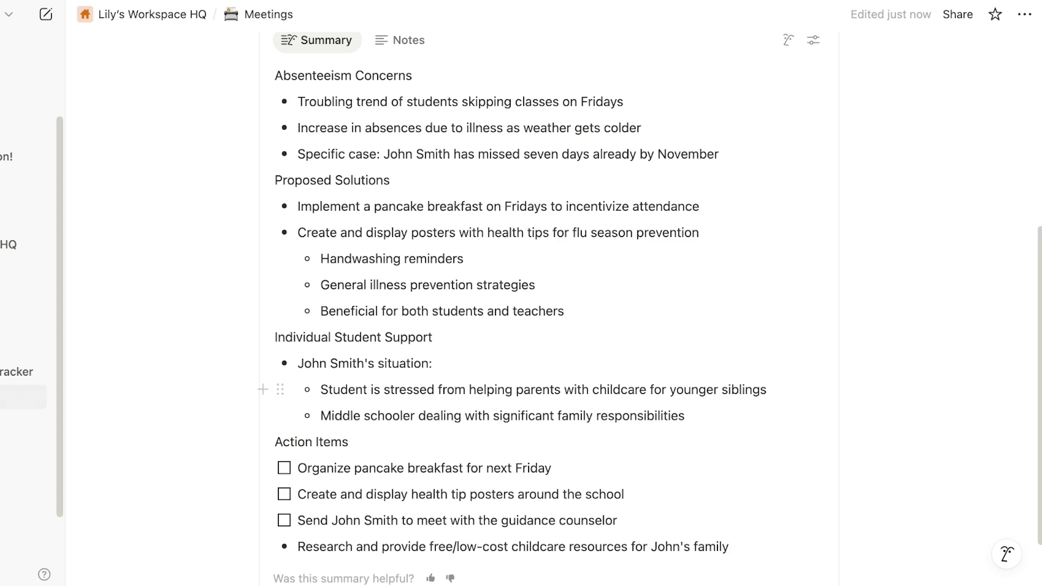
pyautogui.scroll(-1, 548, 293)
pyautogui.scroll(1, 549, 293)
pyautogui.scroll(6, 548, 294)
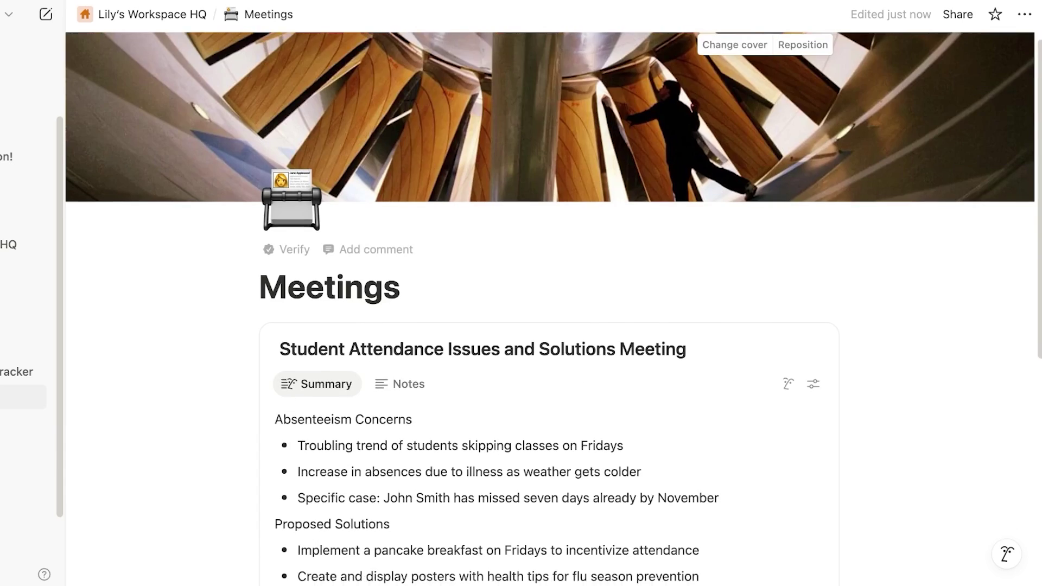
pyautogui.scroll(-8, 549, 293)
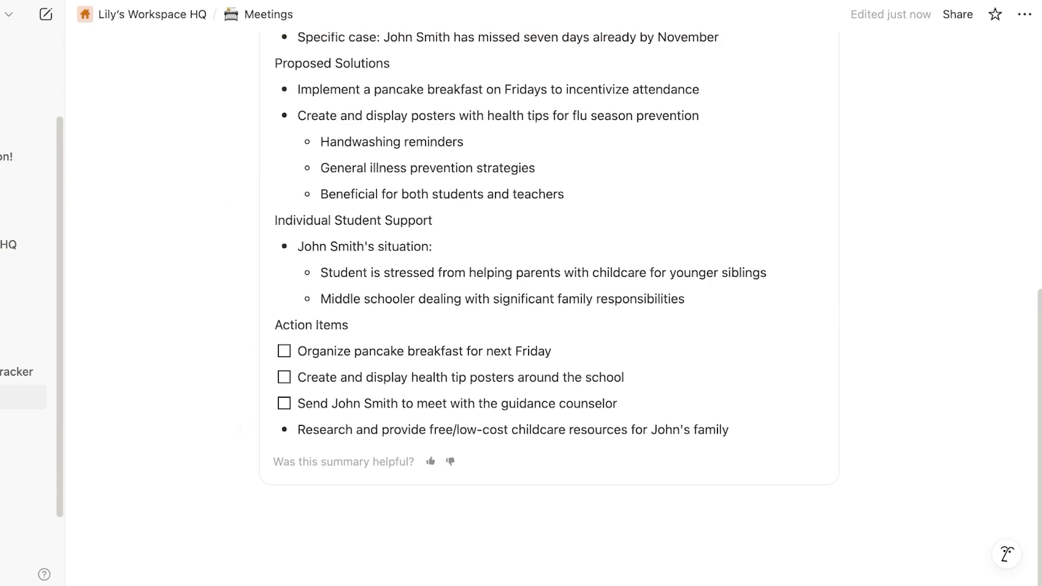
pyautogui.click(431, 462)
pyautogui.click(500, 358)
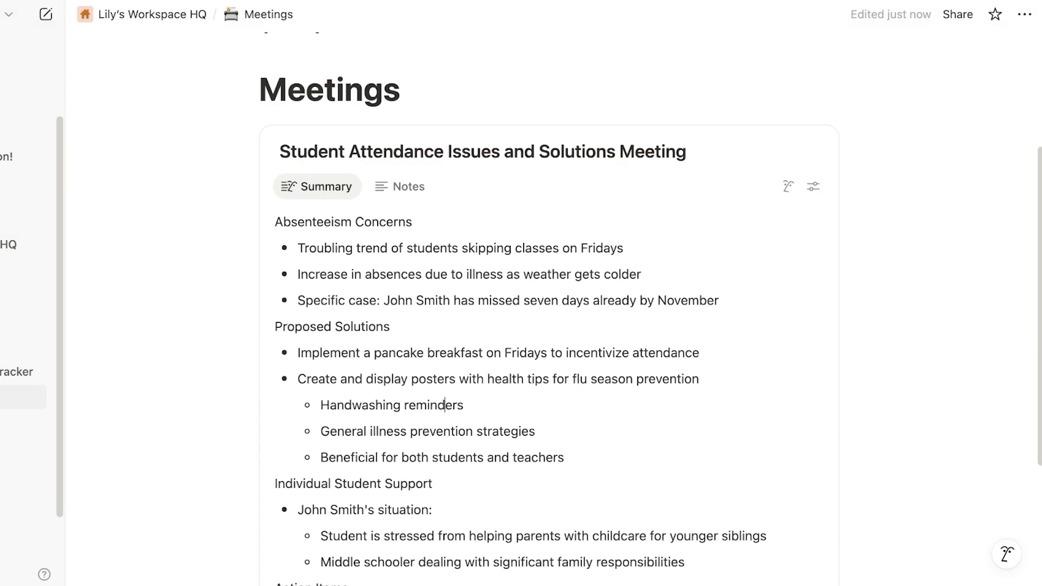
pyautogui.scroll(-5, 240, 274)
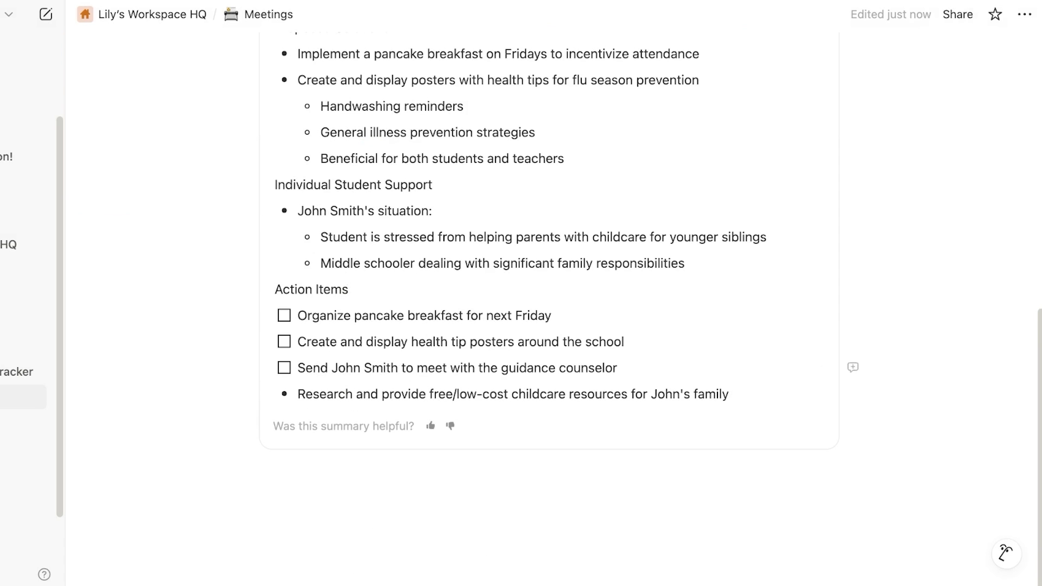
pyautogui.moveTo(731, 394); pyautogui.dragTo(307, 315)
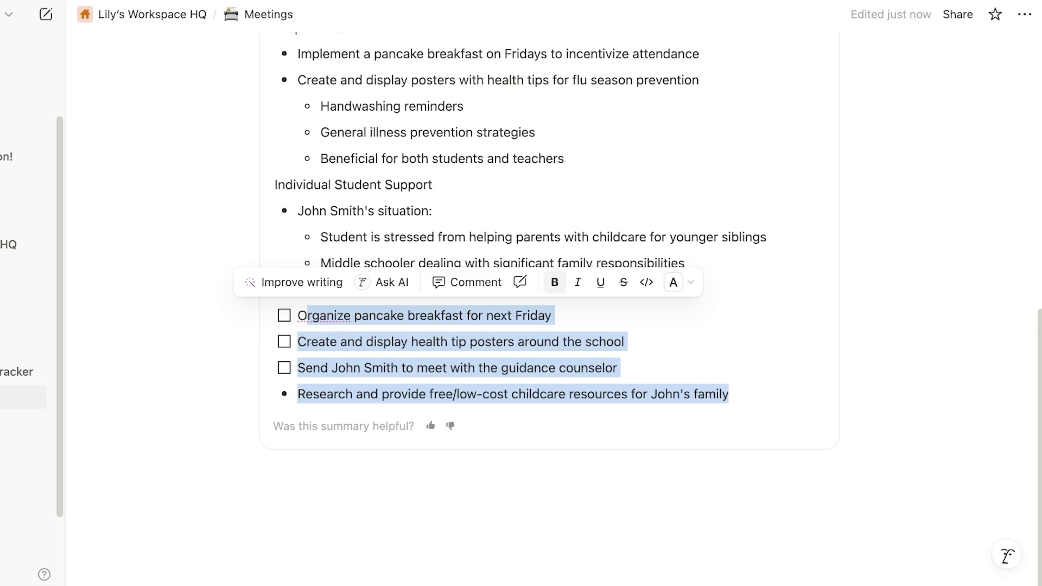
pyautogui.click(603, 368)
# Step: Mark the pancake breakfast and health tip posters action items as done
pyautogui.click(284, 315)
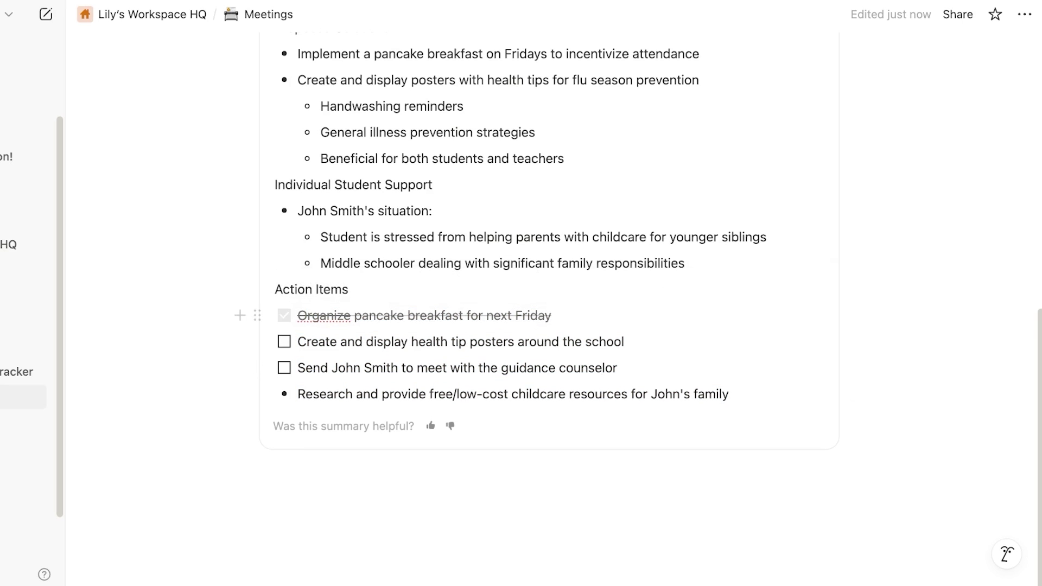
pyautogui.click(284, 341)
pyautogui.click(240, 368)
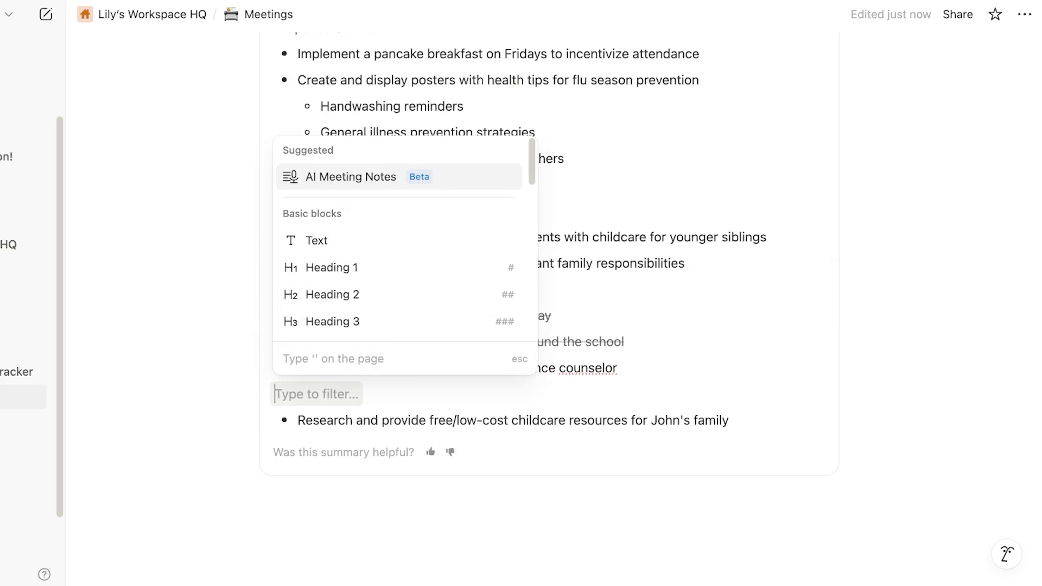
pyautogui.press('Escape')
pyautogui.press('BackSpace')
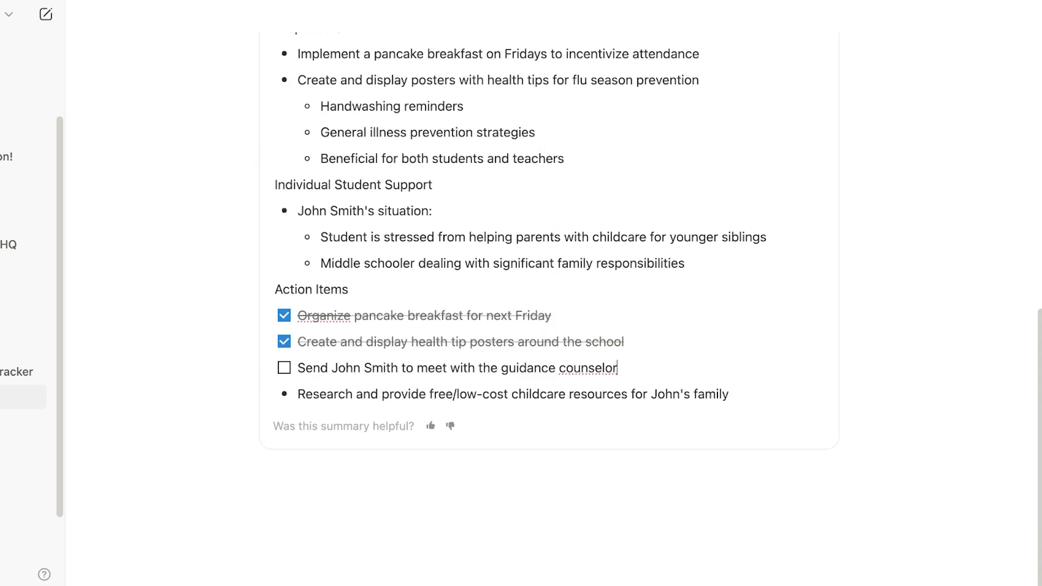
# Step: Add blank lines between the Meetings page title and the existing attendance meeting block
pyautogui.scroll(10, 550, 325)
pyautogui.scroll(-10, 550, 326)
pyautogui.click(395, 467)
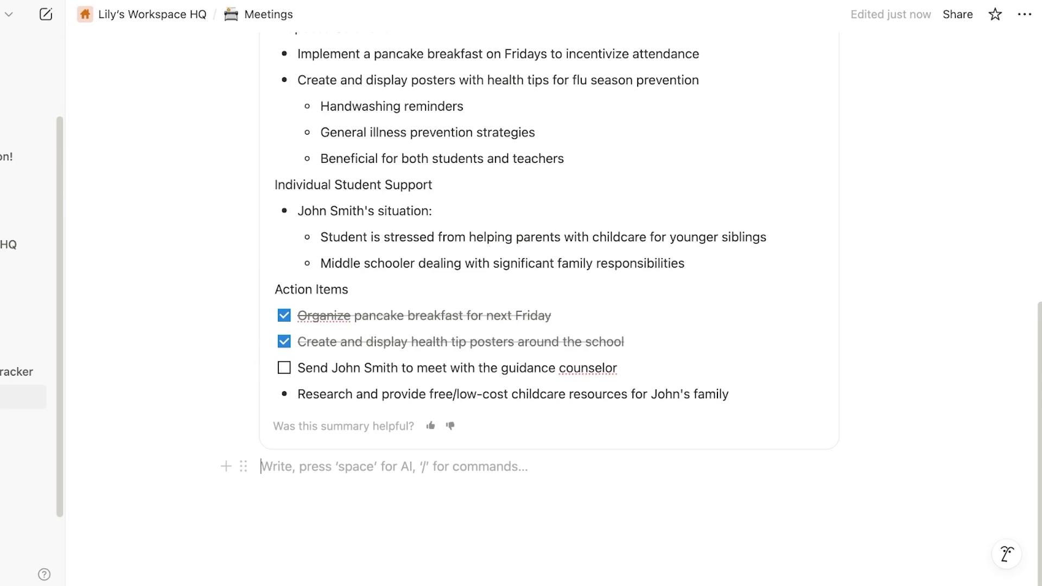
pyautogui.scroll(10, 543, 294)
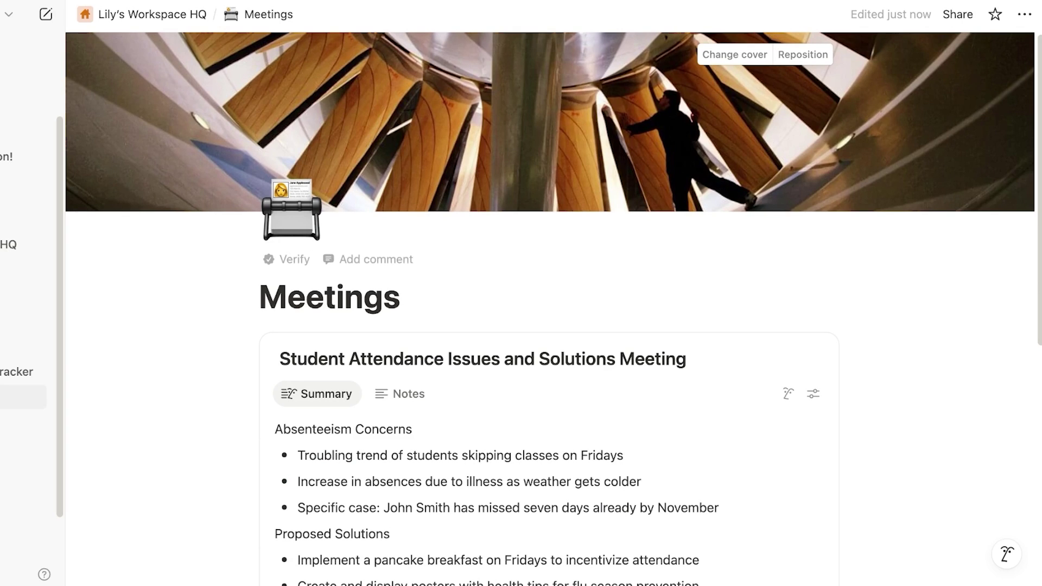
pyautogui.click(401, 298)
pyautogui.press('Return')
pyautogui.press('Return')
pyautogui.press('Return')
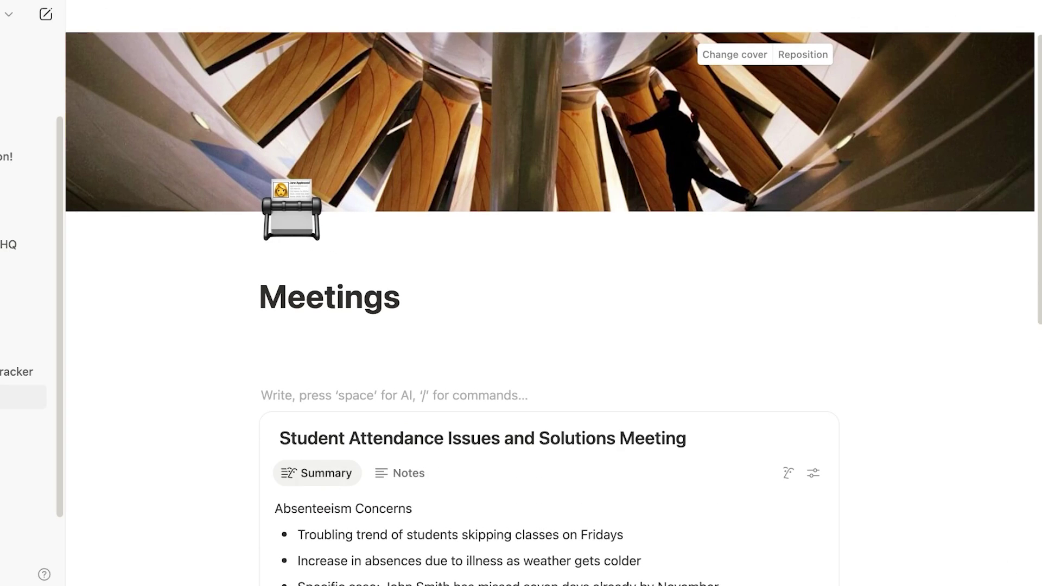
# Step: Insert a new AI Meeting Notes block on a blank line under the page title
pyautogui.scroll(-3, 542, 326)
pyautogui.click(261, 186)
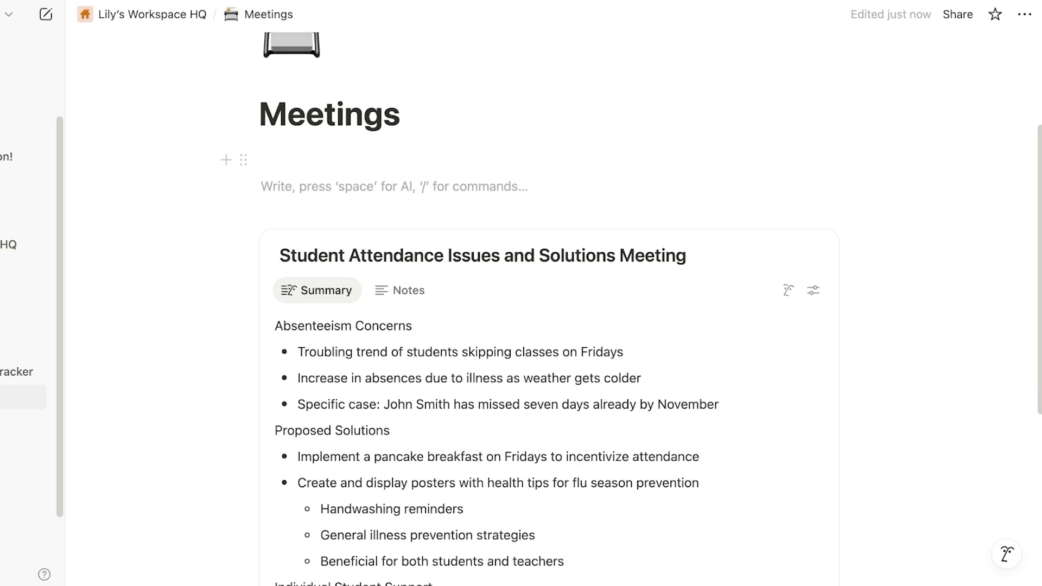
pyautogui.write('/')
pyautogui.press('Return')
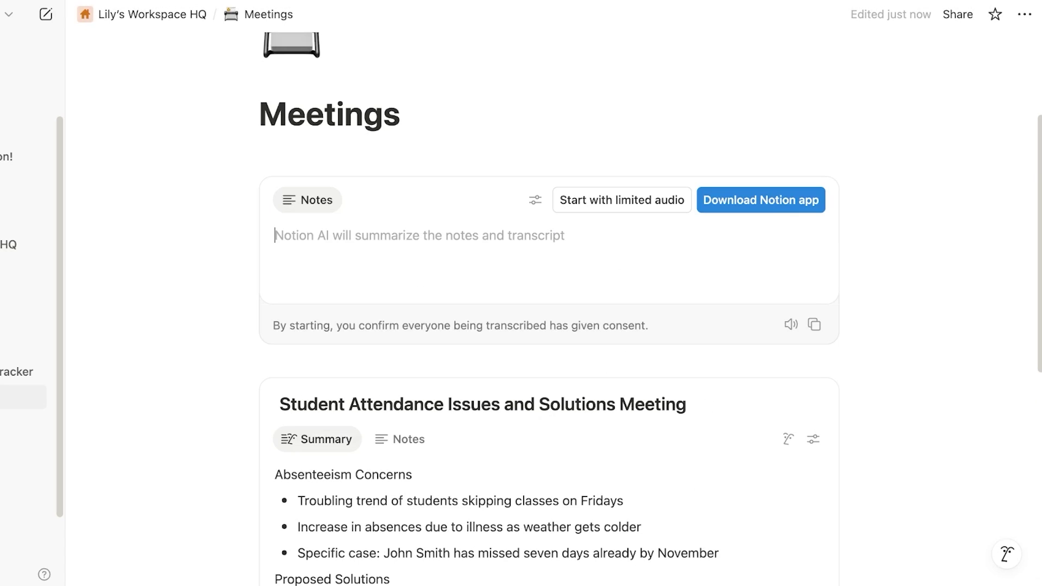
# Step: Transcribe a meeting with limited audio in the new block and stop the recording to generate its summary
pyautogui.click(536, 200)
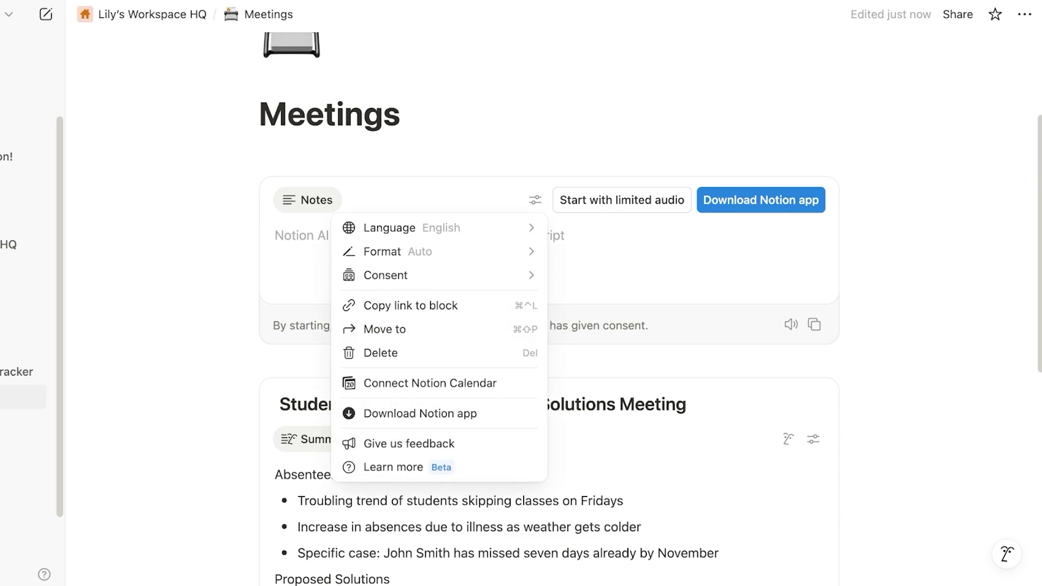
pyautogui.click(622, 158)
pyautogui.click(622, 201)
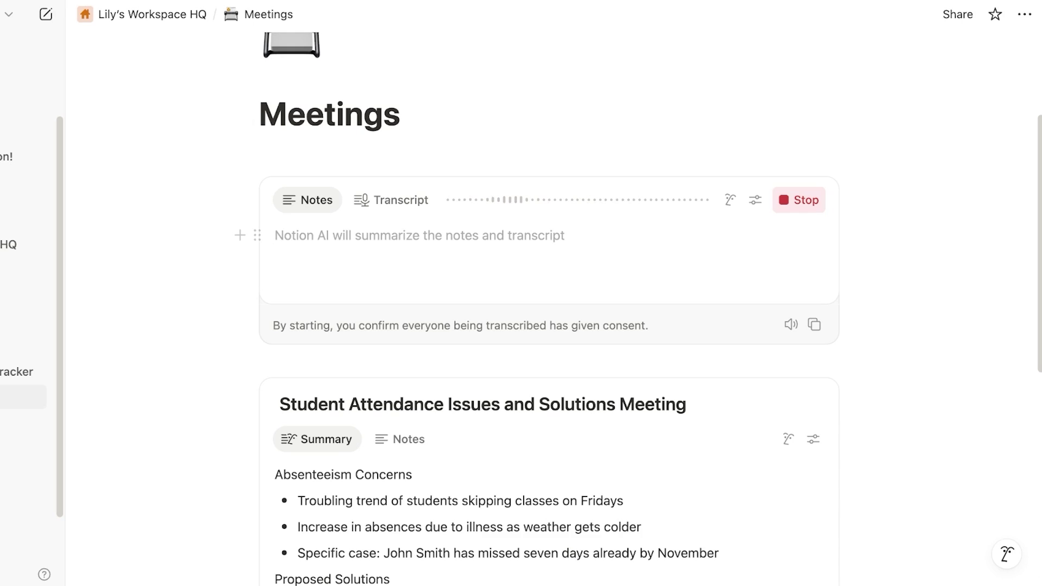
pyautogui.click(800, 201)
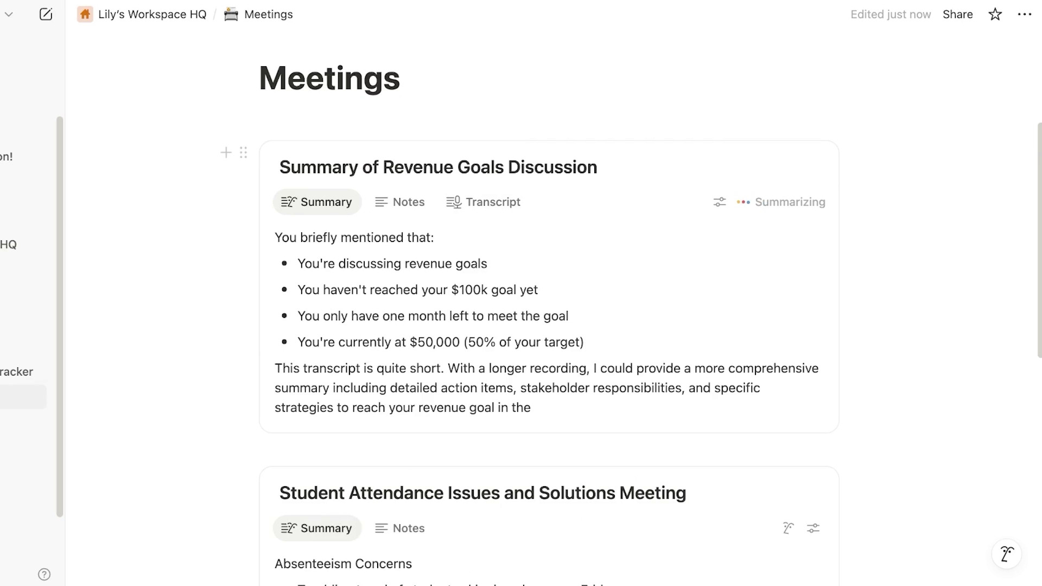
# Step: Review the bullet points of the new revenue goals summary one by one
pyautogui.moveTo(313, 263); pyautogui.dragTo(487, 264)
pyautogui.moveTo(381, 290); pyautogui.dragTo(535, 290)
pyautogui.moveTo(379, 316); pyautogui.dragTo(298, 316)
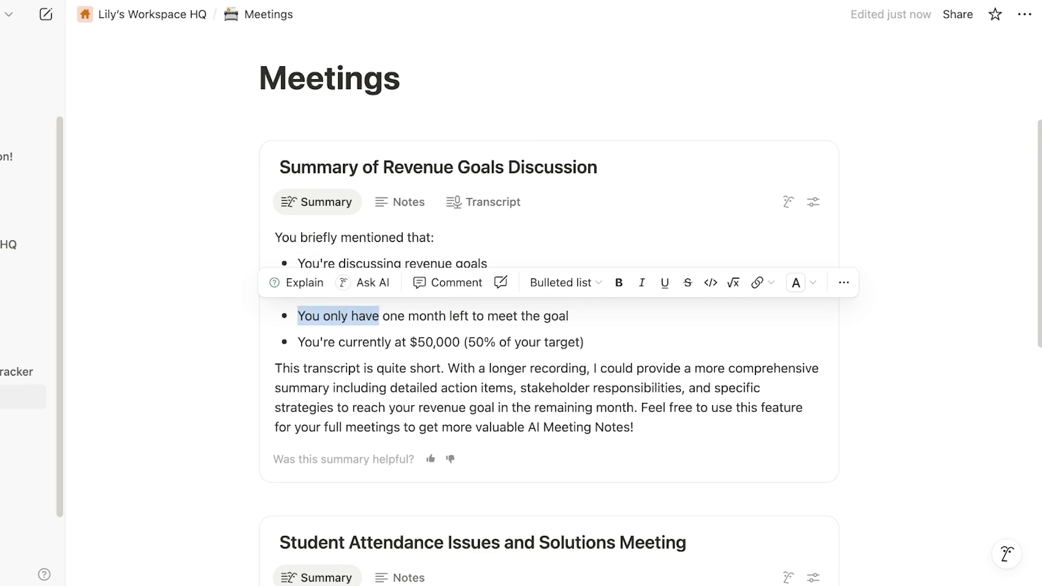
pyautogui.click(572, 316)
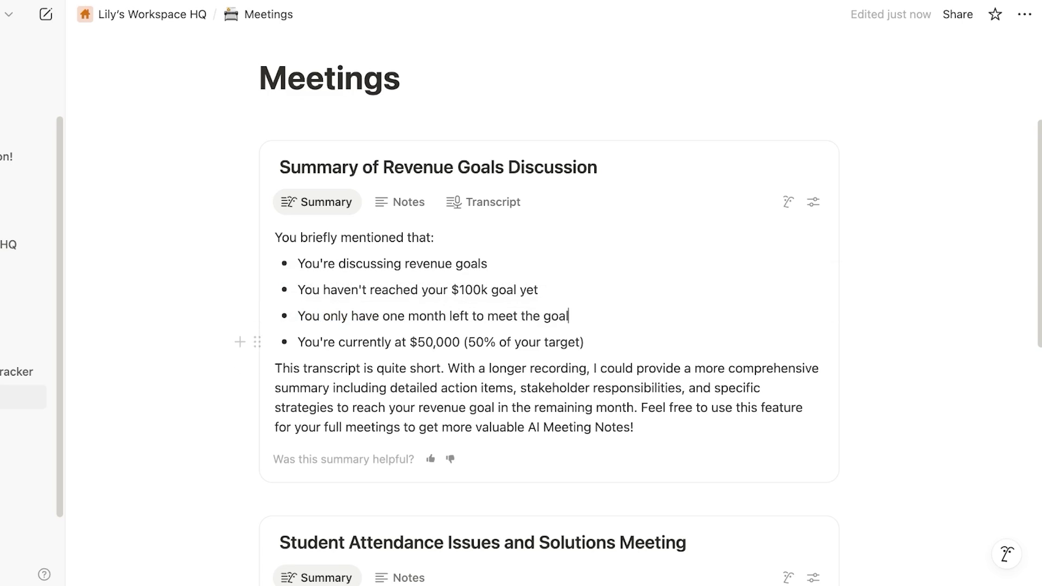
pyautogui.moveTo(460, 342); pyautogui.dragTo(584, 342)
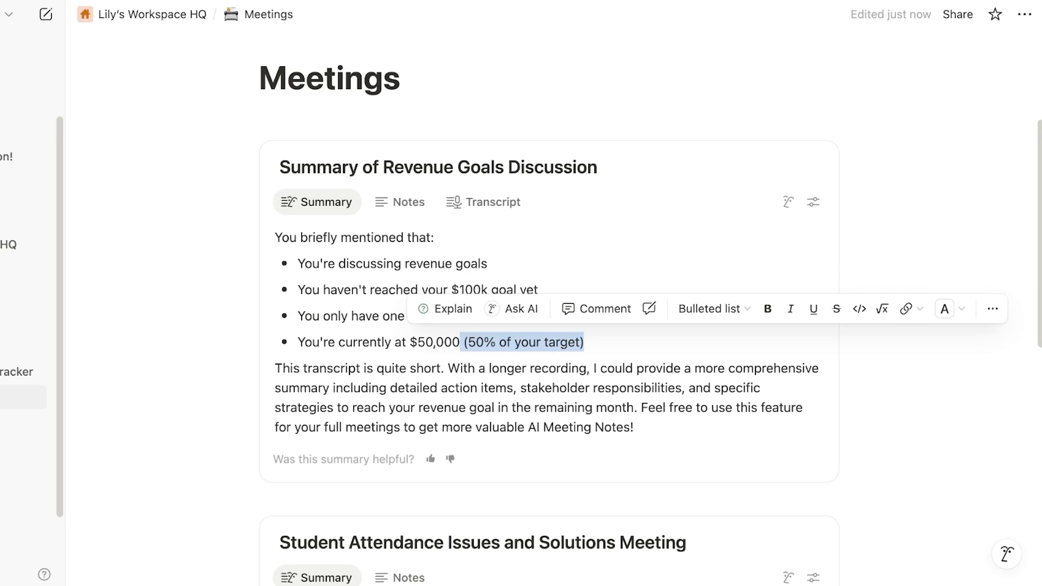
# Step: Delete the closing paragraph about the short transcript from the revenue goals summary
pyautogui.click(636, 427)
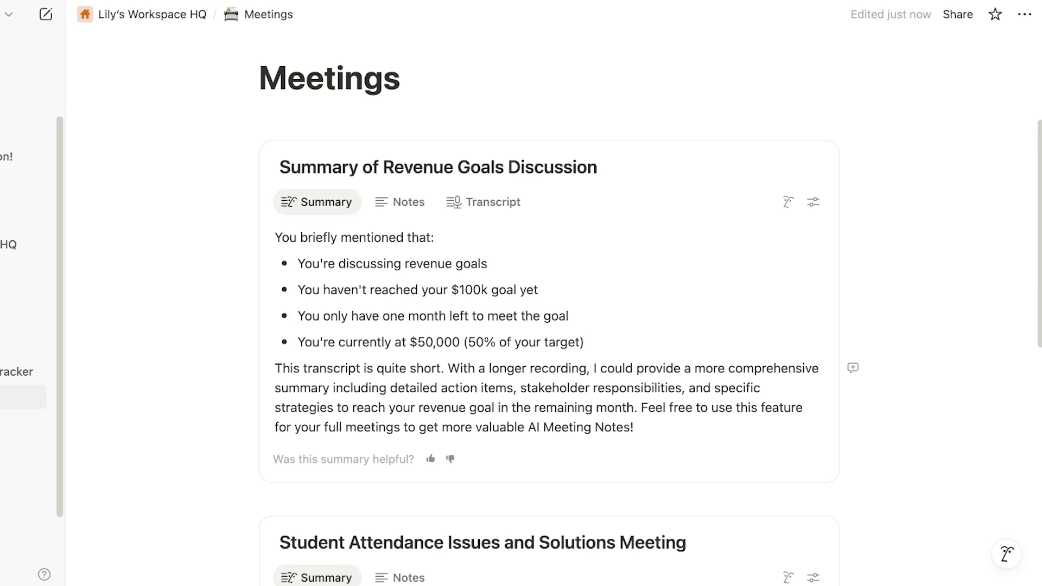
pyautogui.moveTo(633, 427); pyautogui.dragTo(411, 369)
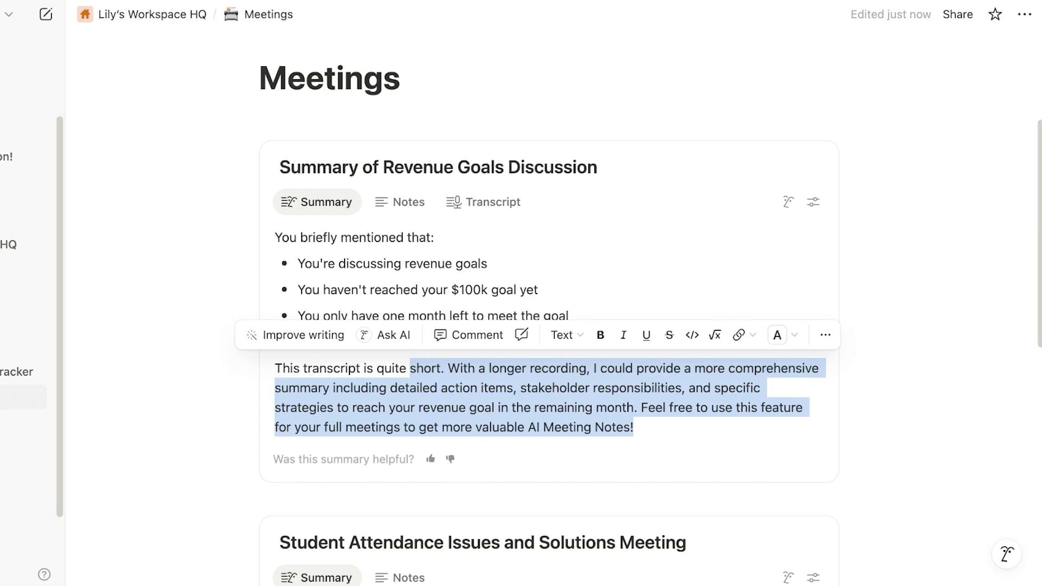
pyautogui.moveTo(637, 428); pyautogui.dragTo(273, 368)
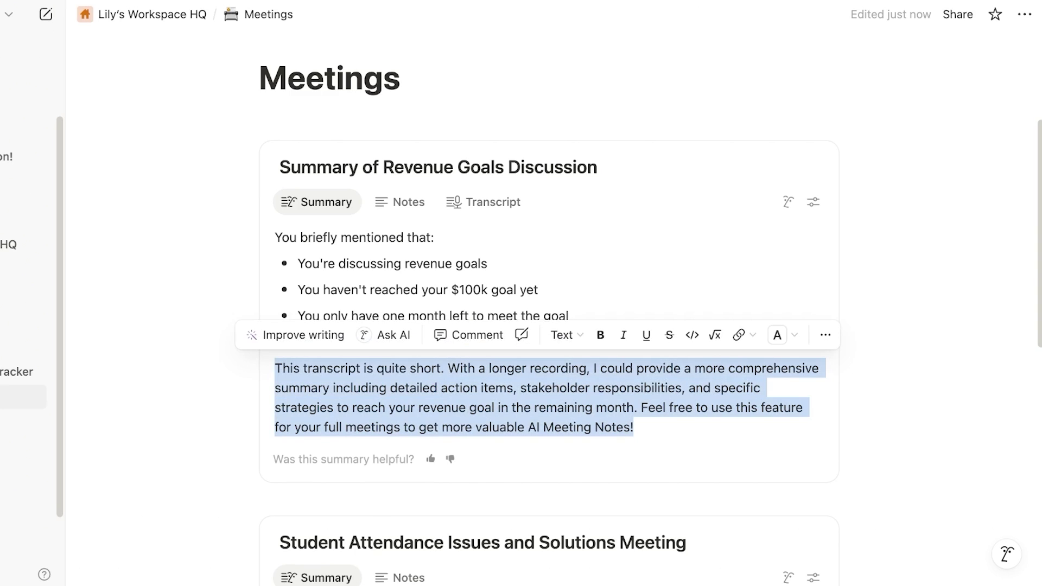
pyautogui.press('BackSpace')
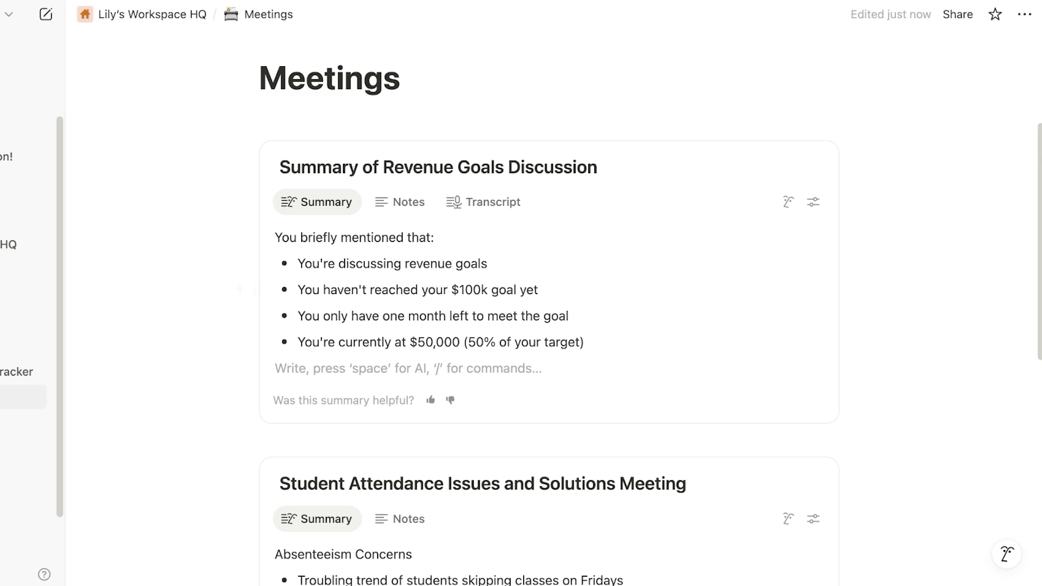
# Step: Look over the two meeting blocks on the page and go to the workspace's Home page
pyautogui.scroll(-3, 548, 293)
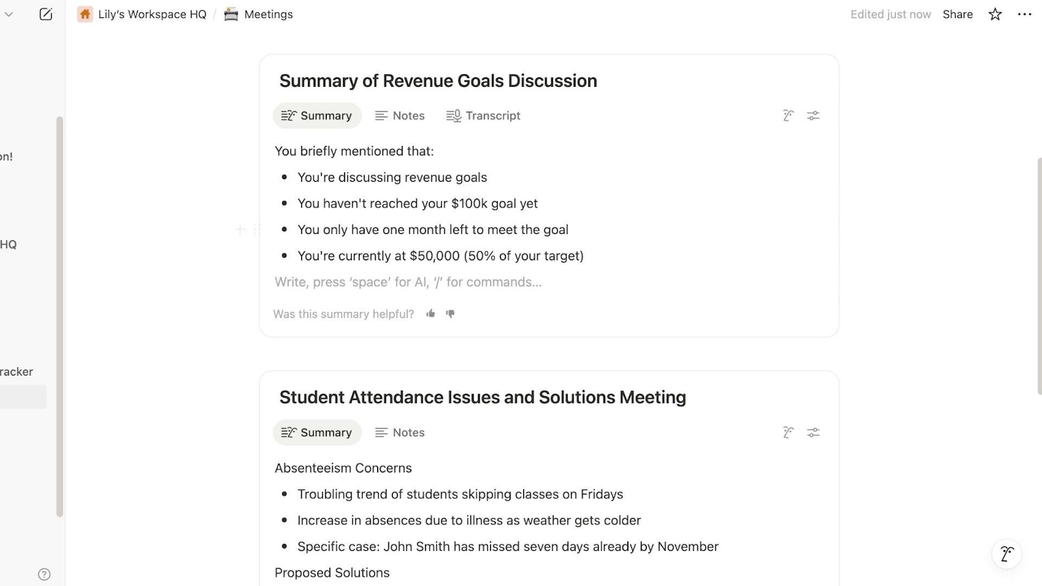
pyautogui.click(585, 256)
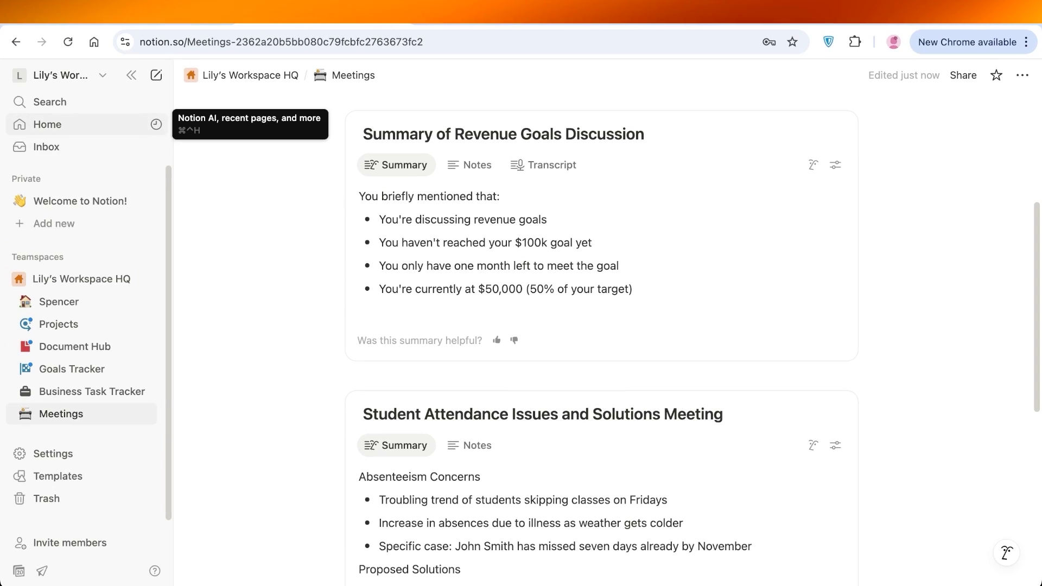
pyautogui.click(47, 124)
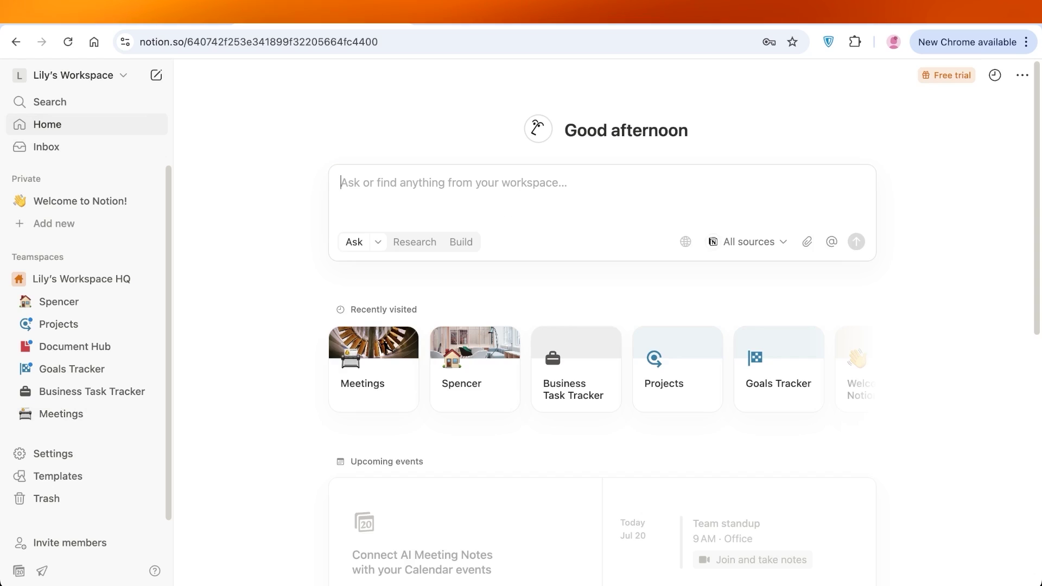